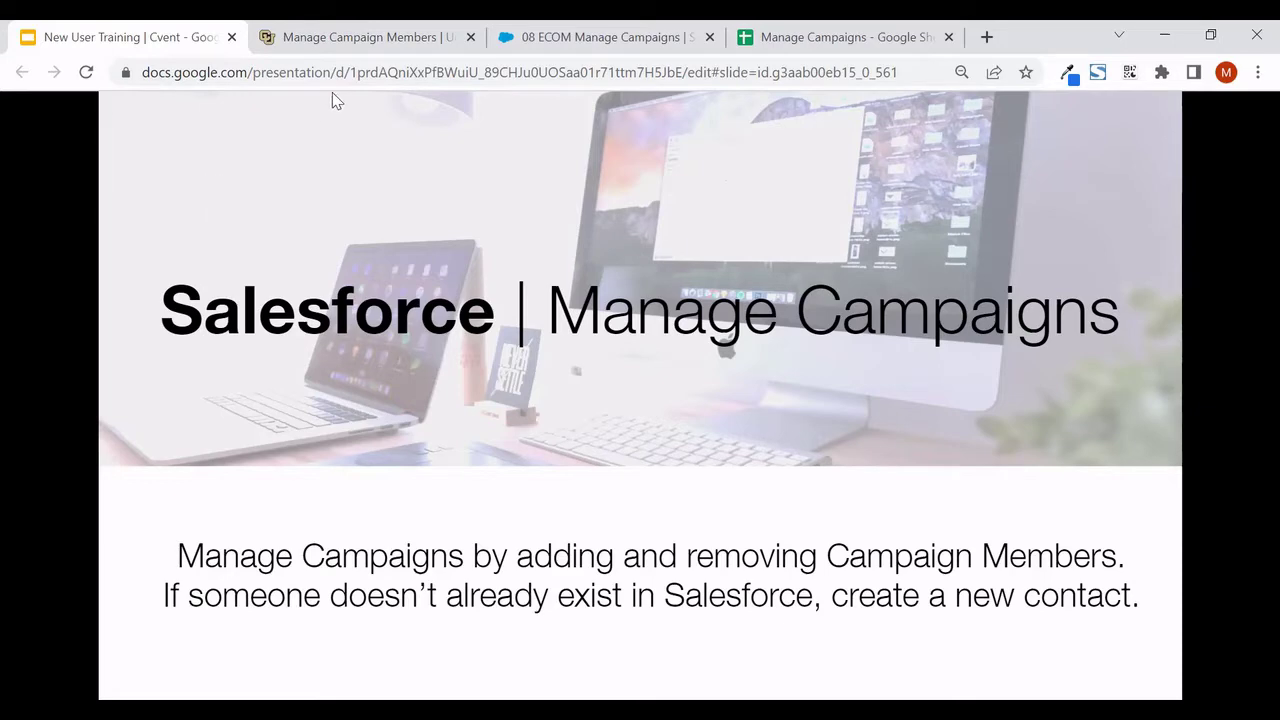
# Review the add, remove and new-contact sections of the Manage Campaign Members wiki article
pyautogui.click(334, 44)
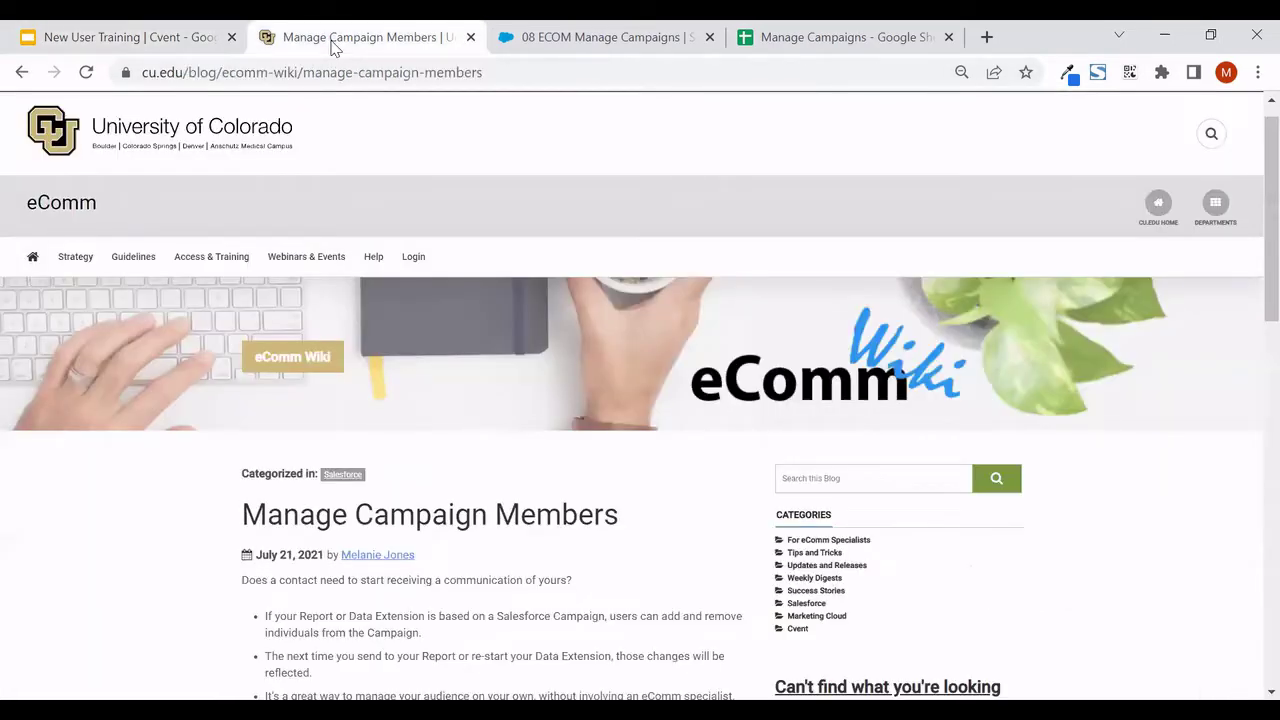
pyautogui.scroll(-3, 474, 274)
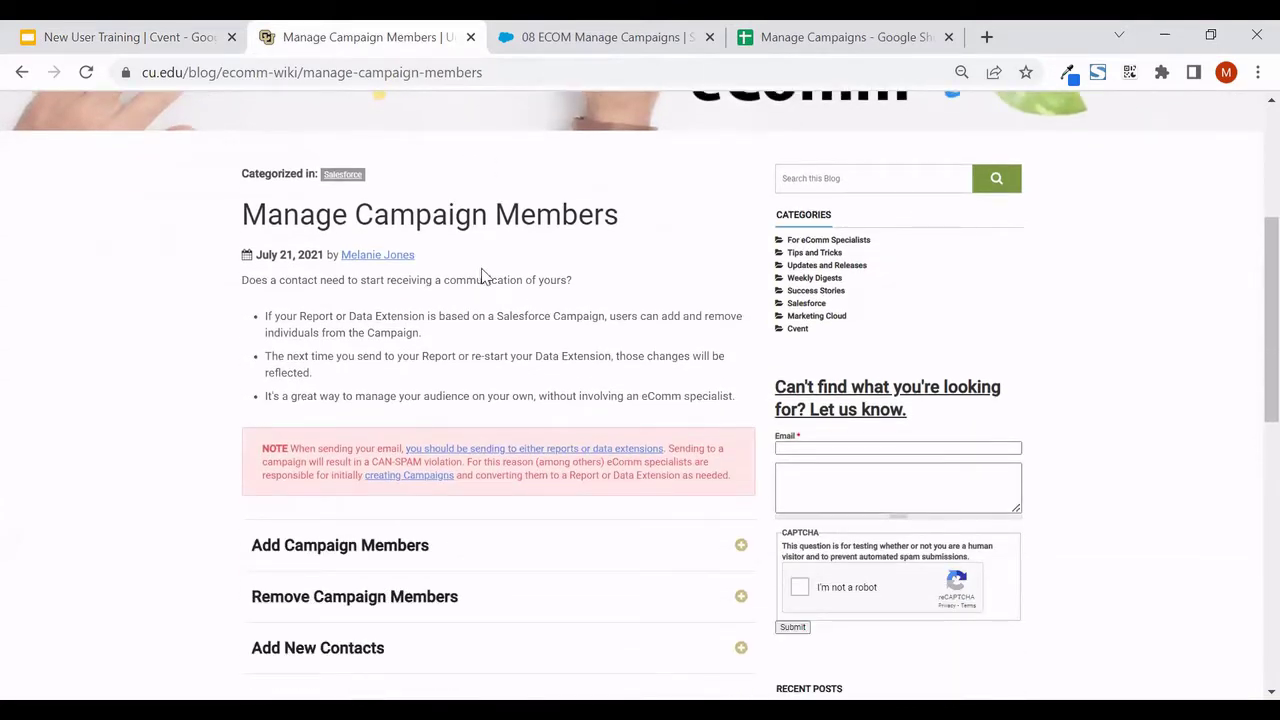
pyautogui.scroll(-1, 484, 280)
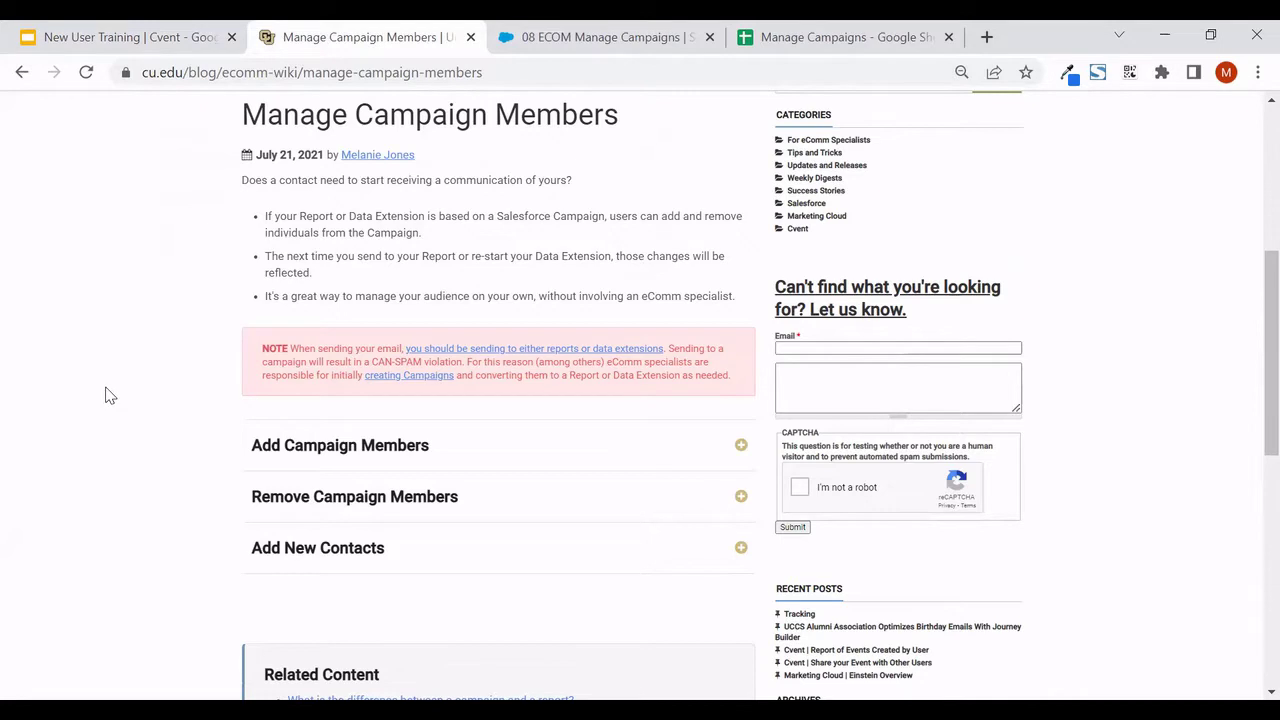
pyautogui.hotkey('ctrl', '4')
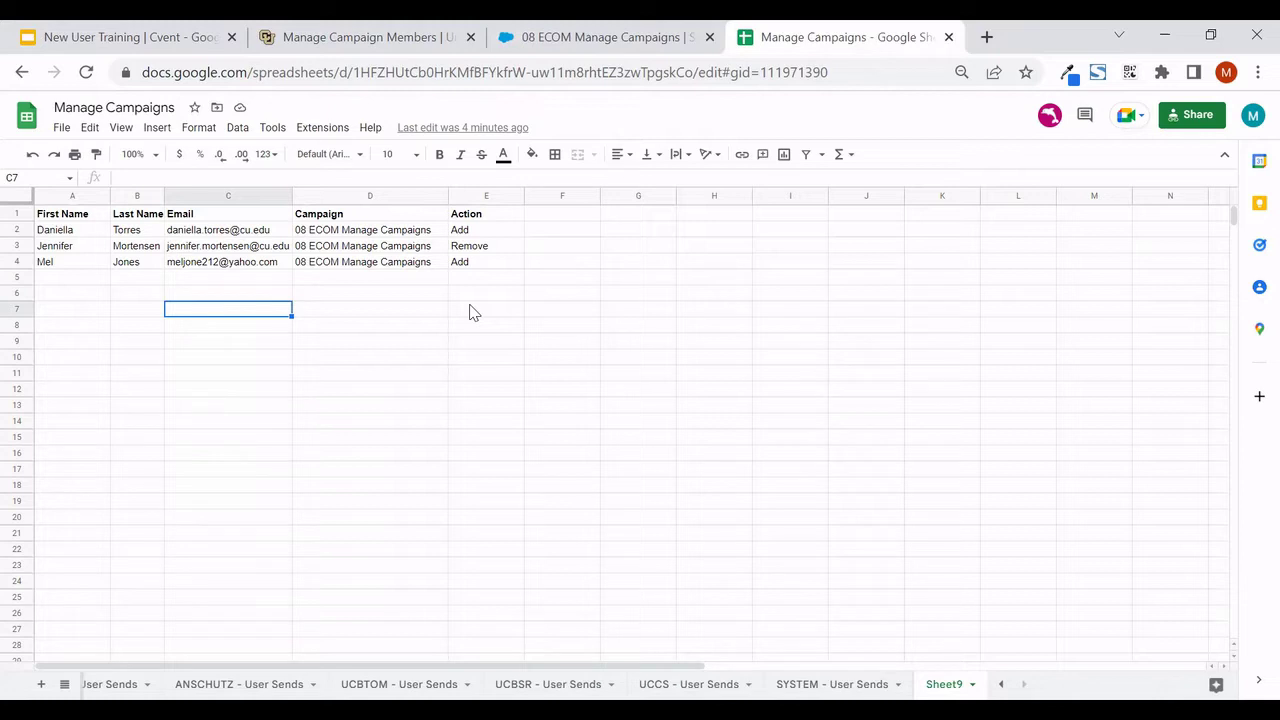
# Copy the first contact's email address from spreadsheet cell C2 for use in Salesforce
pyautogui.click(22, 229)
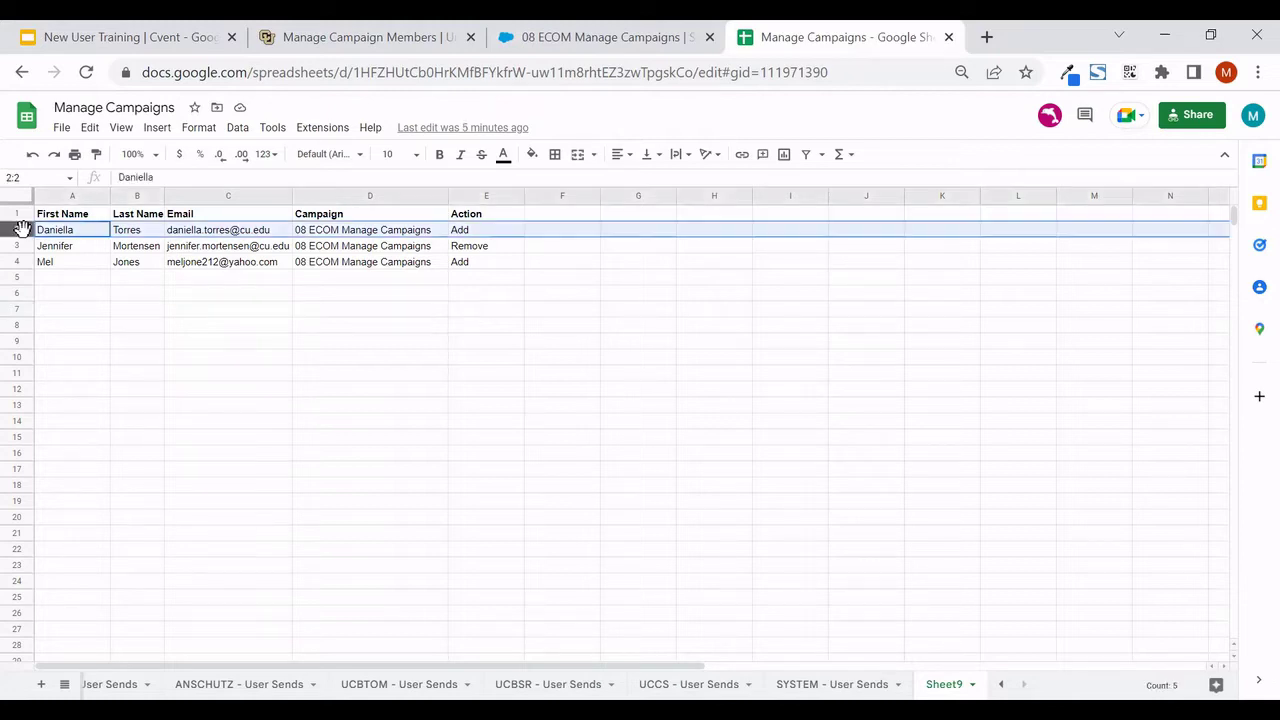
pyautogui.click(211, 237)
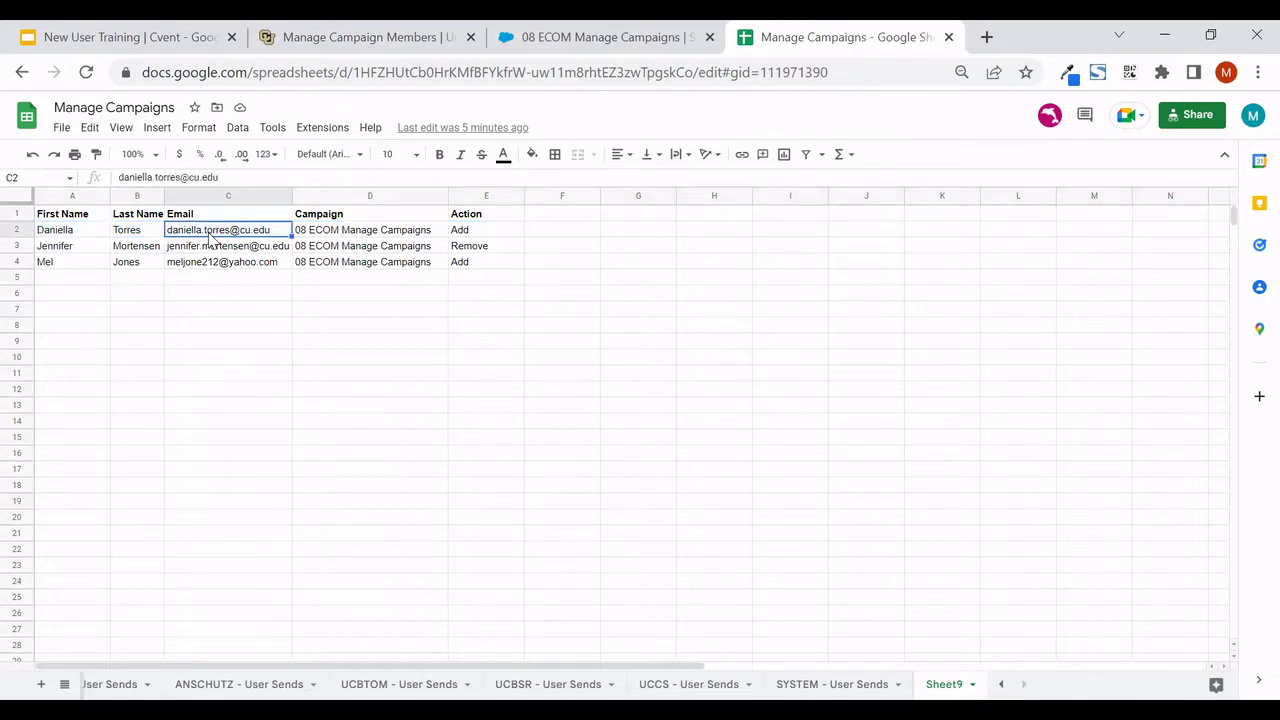
pyautogui.hotkey('ctrl', 'c')
pyautogui.click(549, 44)
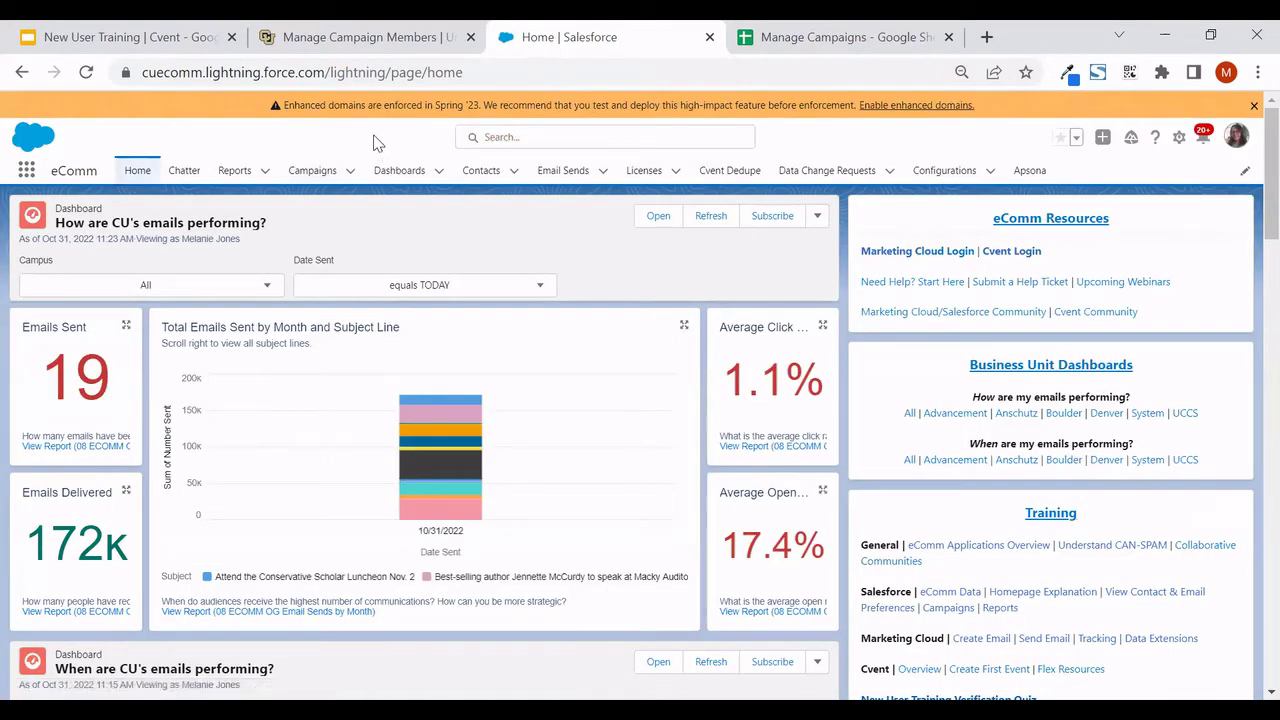
# Run a global Salesforce search for the copied contact email address
pyautogui.click(541, 138)
pyautogui.hotkey('ctrl', 'v')
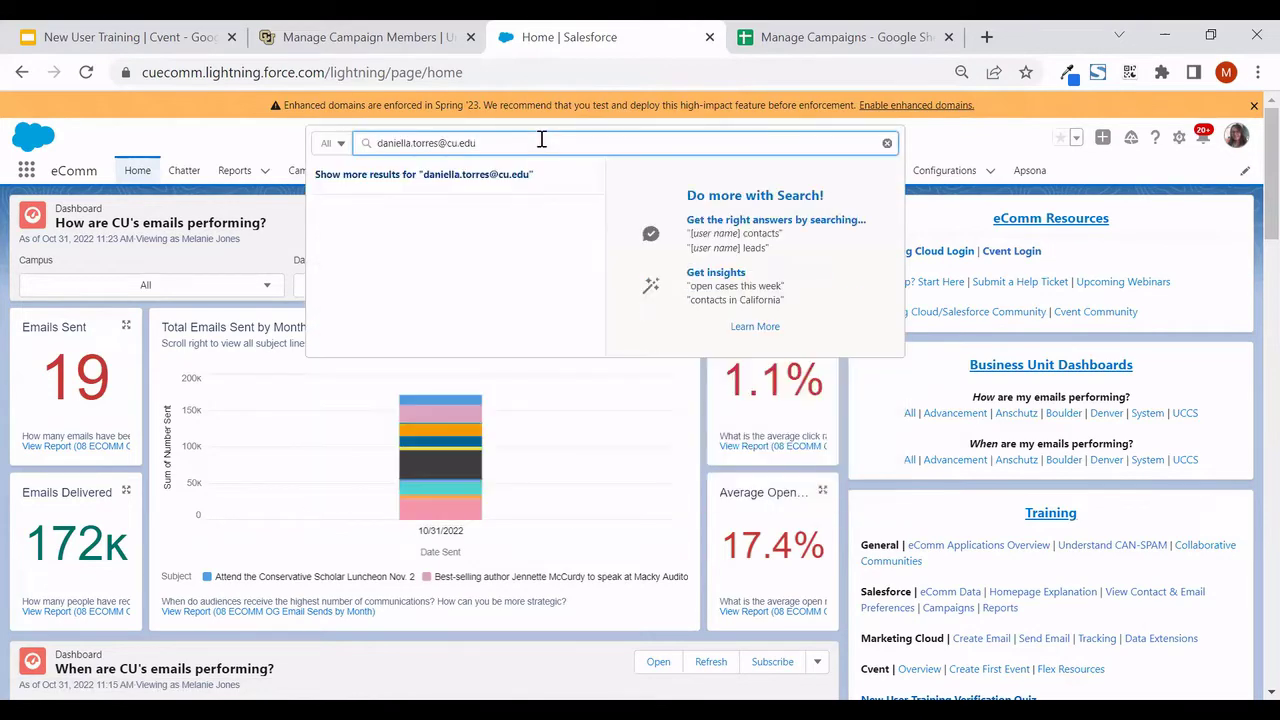
pyautogui.press('Return')
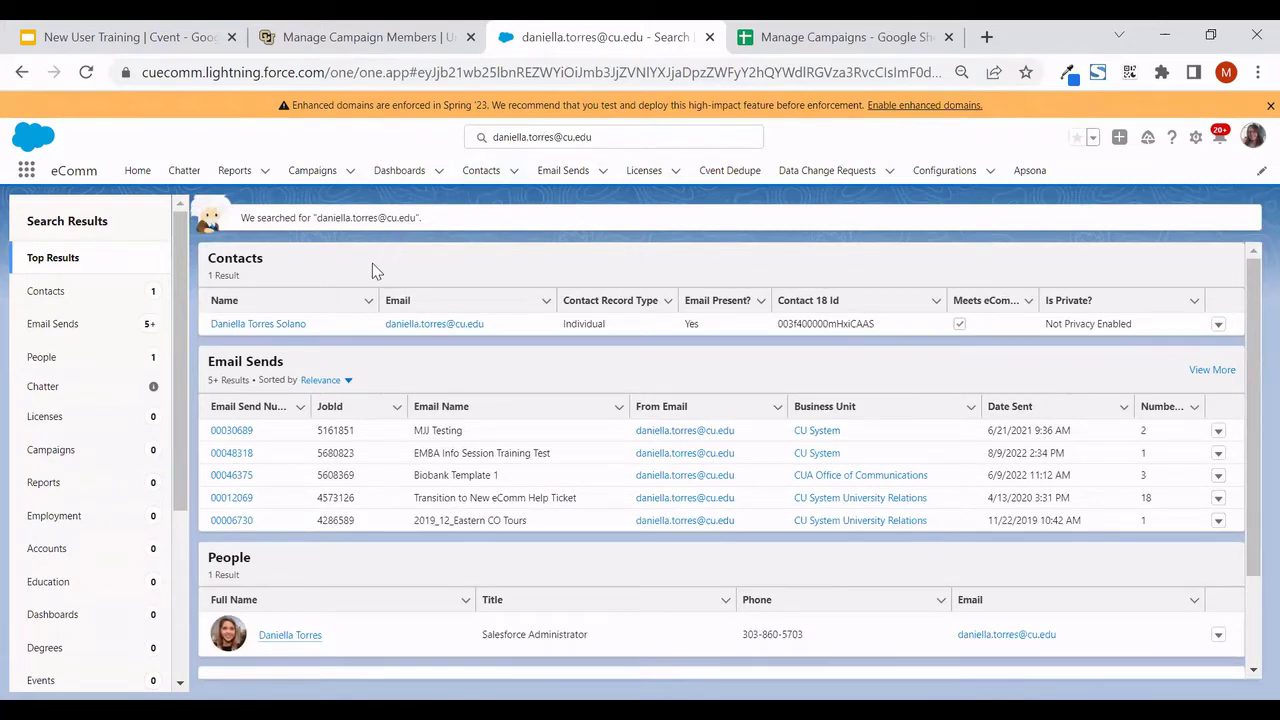
# Open the matching contact's record and view its Campaign History of 10+ campaigns
pyautogui.click(283, 333)
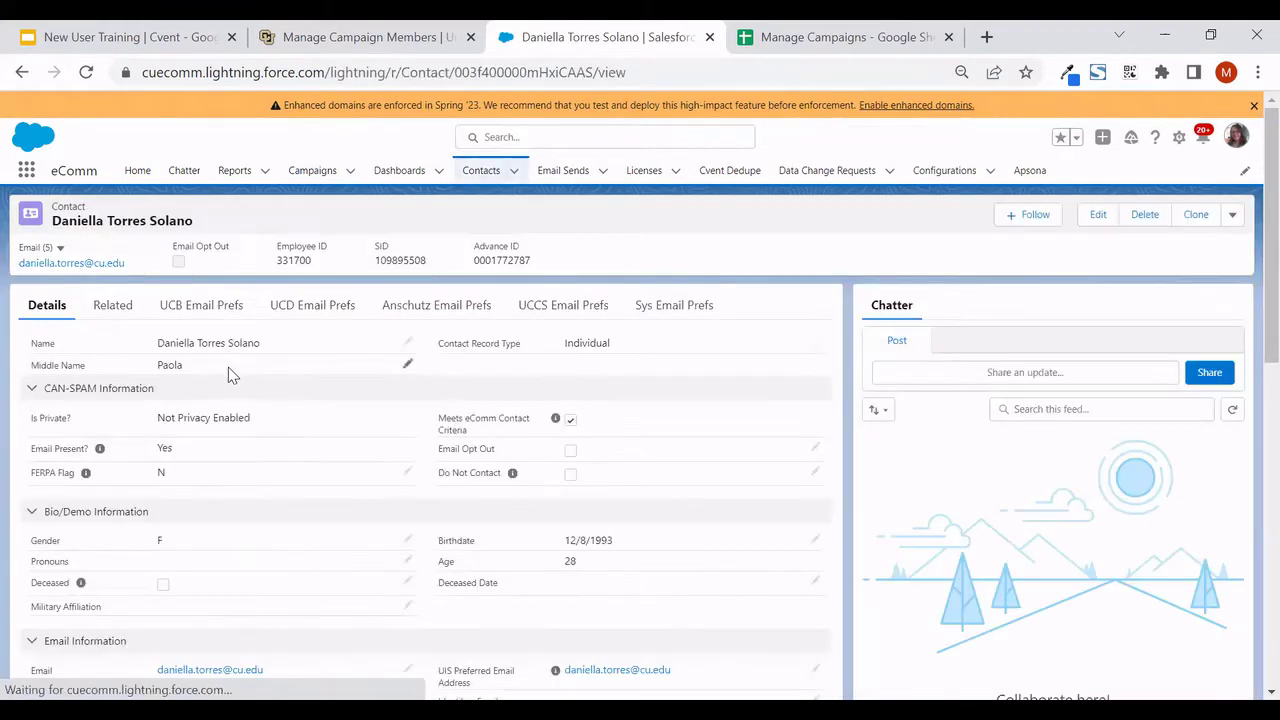
pyautogui.click(115, 307)
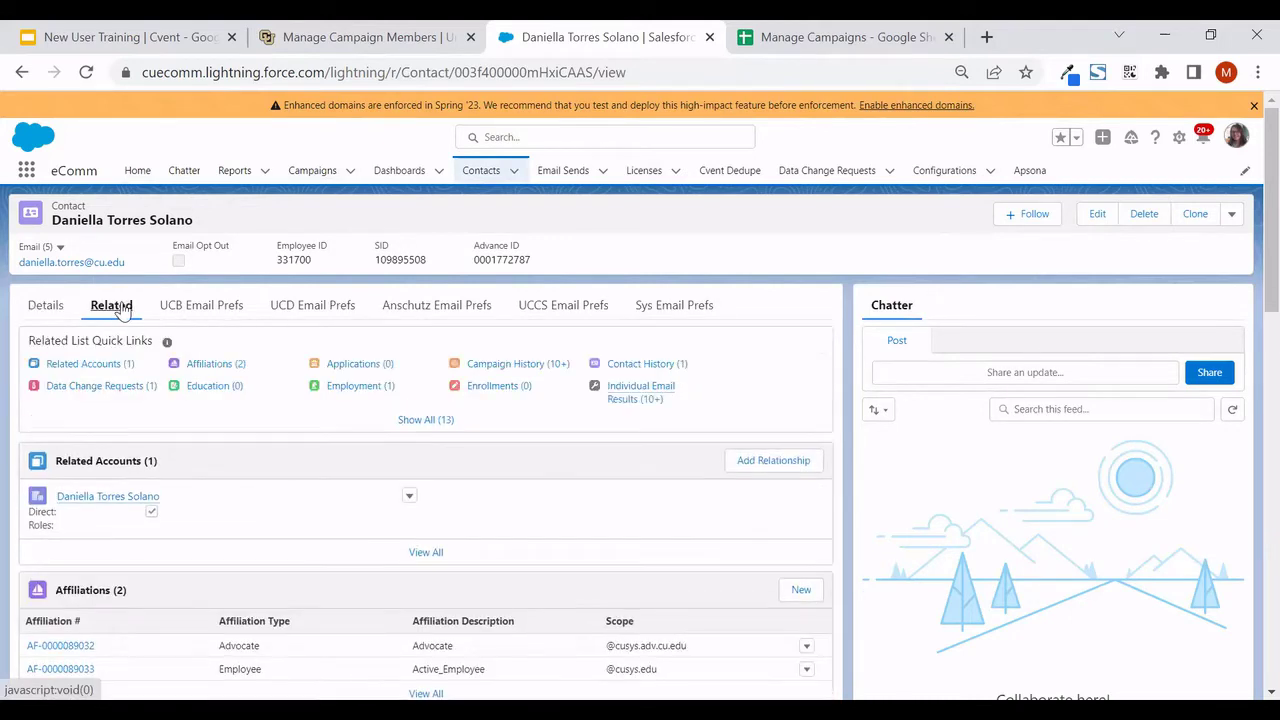
pyautogui.click(498, 368)
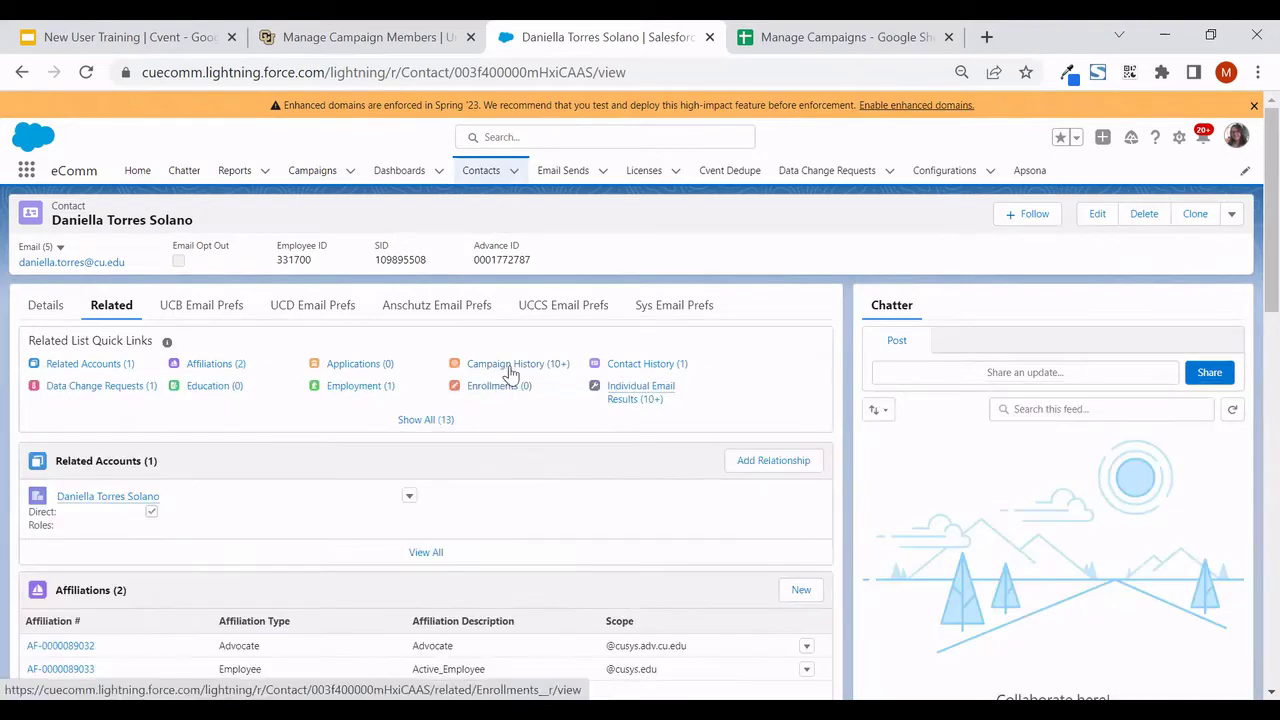
pyautogui.moveTo(511, 368)
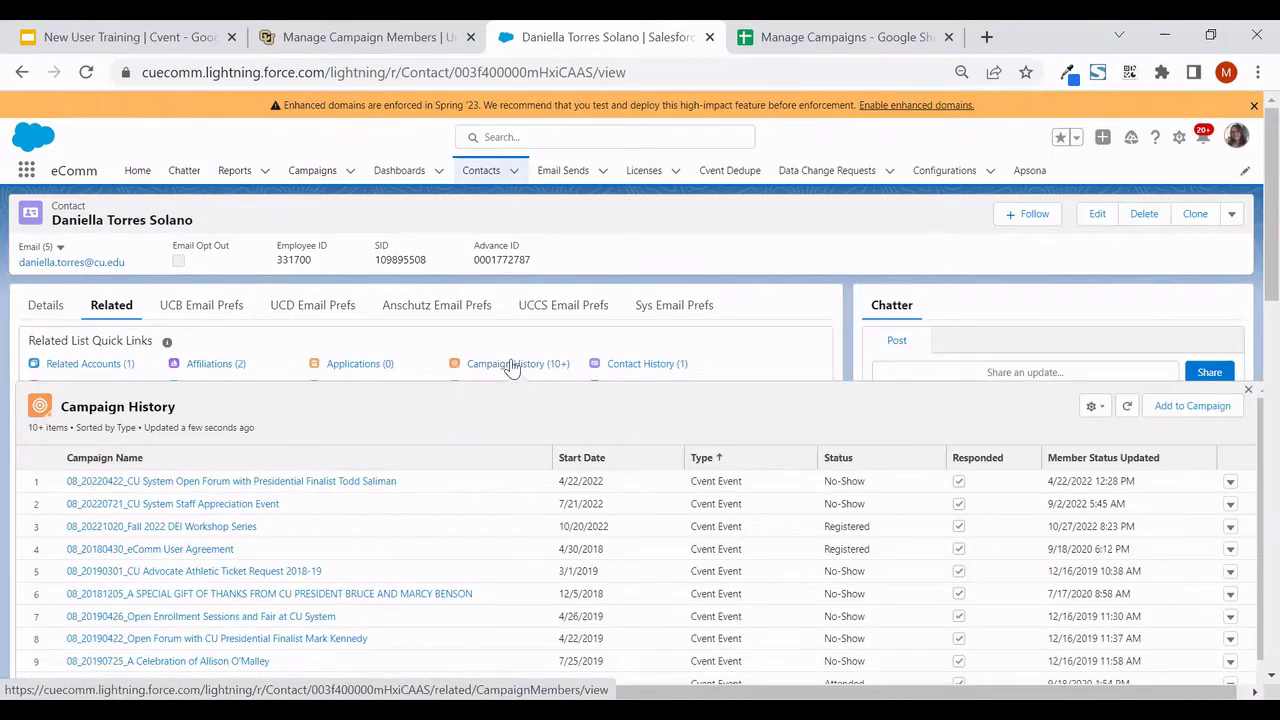
# Add the contact to campaign '08 ECOM Manage Campaigns' with status Sent, using the name from D2
pyautogui.click(1190, 406)
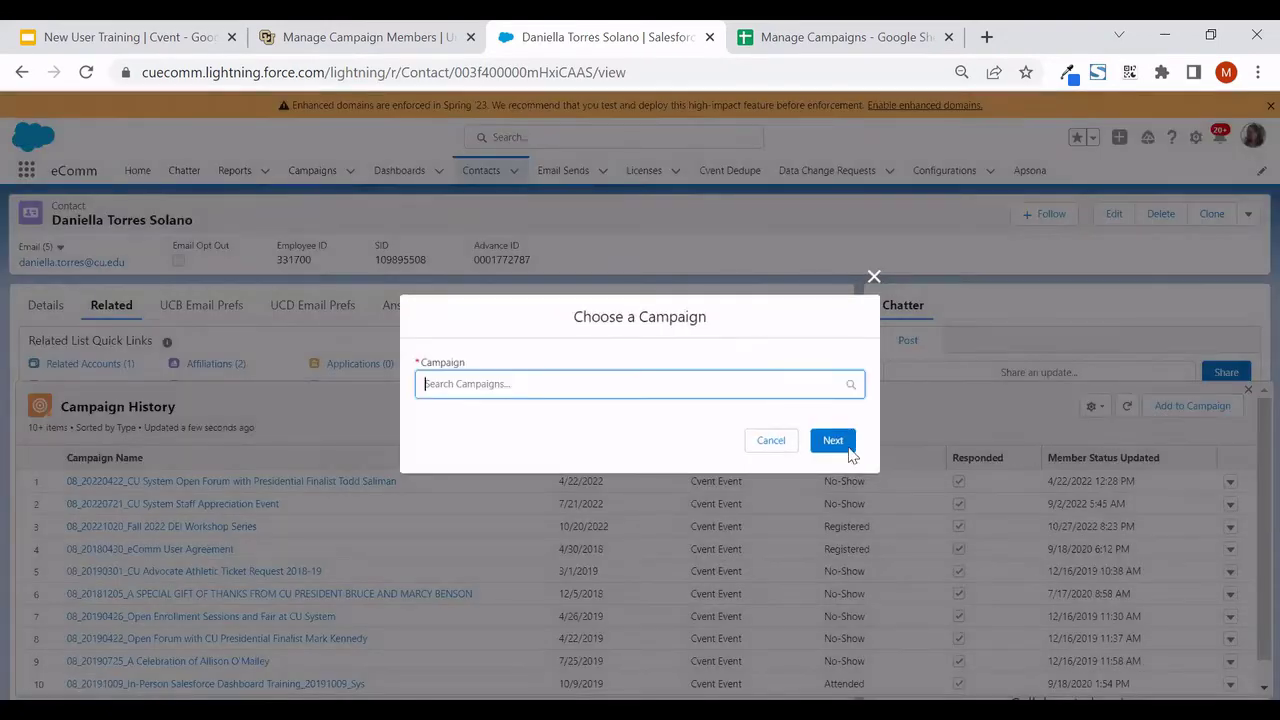
pyautogui.hotkey('ctrl', 'Tab')
pyautogui.hotkey('ctrl', 'c')
pyautogui.press('Right')
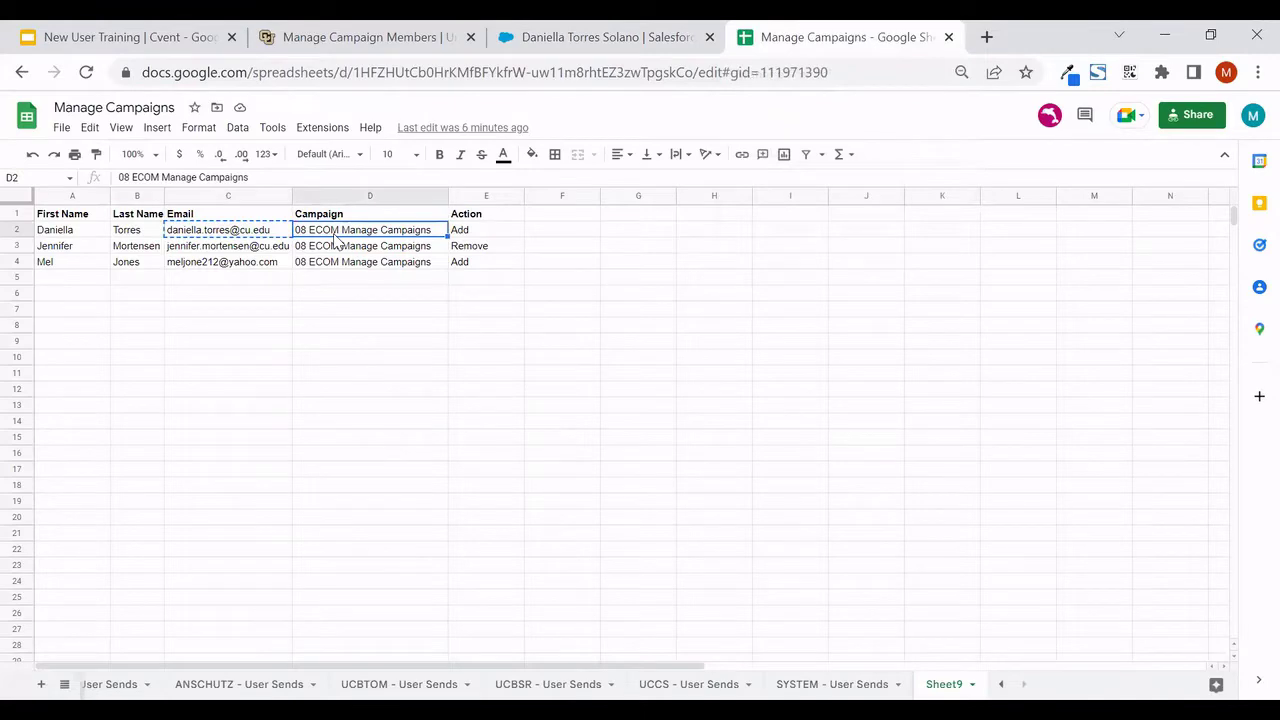
pyautogui.click(591, 32)
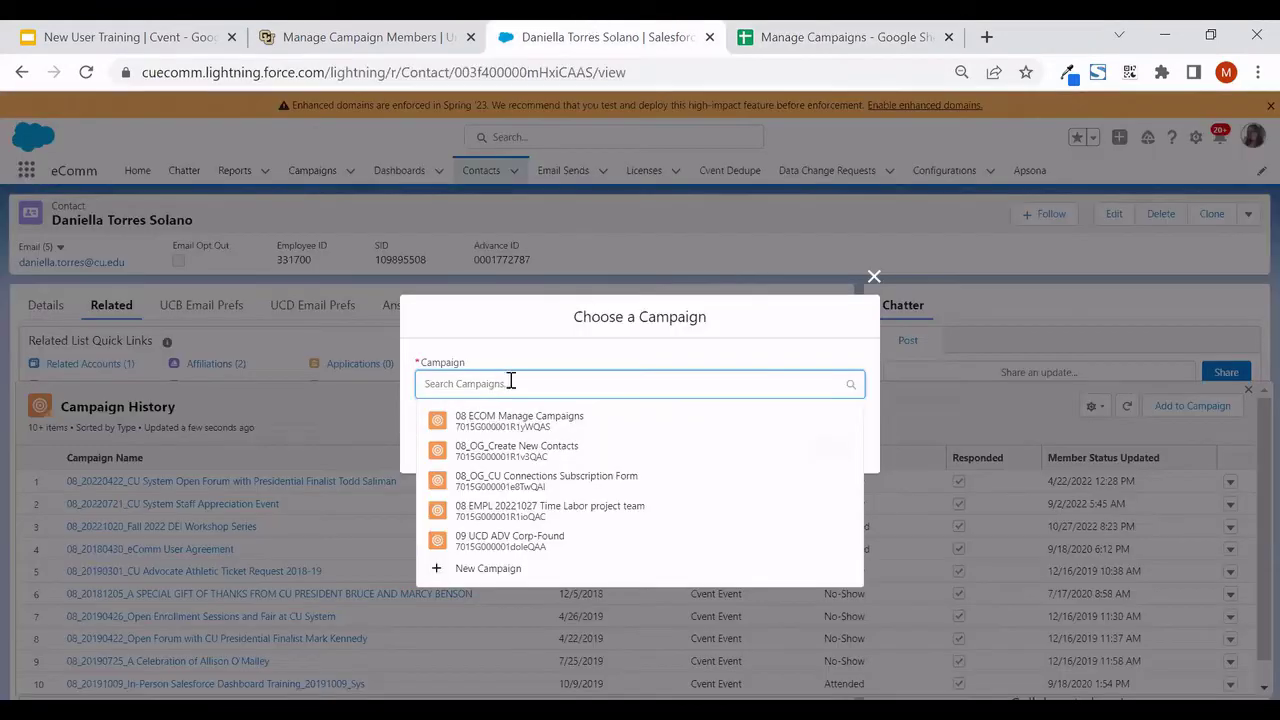
pyautogui.hotkey('ctrl', 'v')
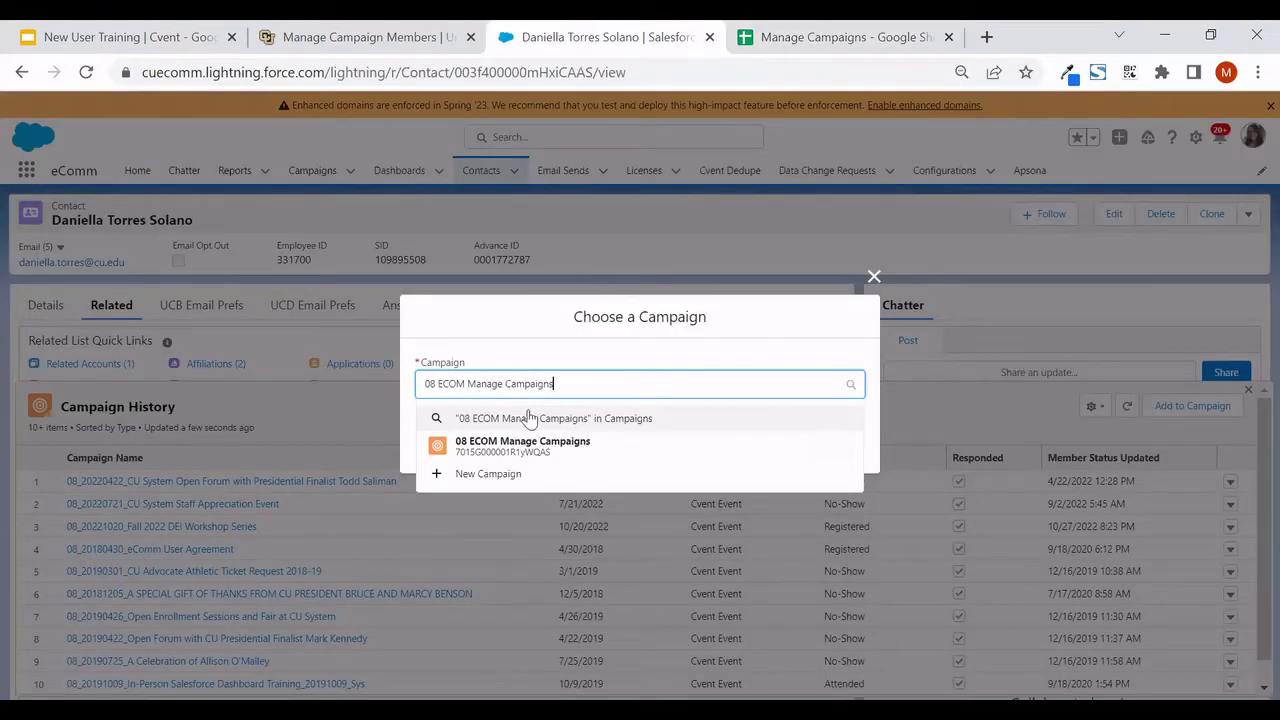
pyautogui.click(537, 446)
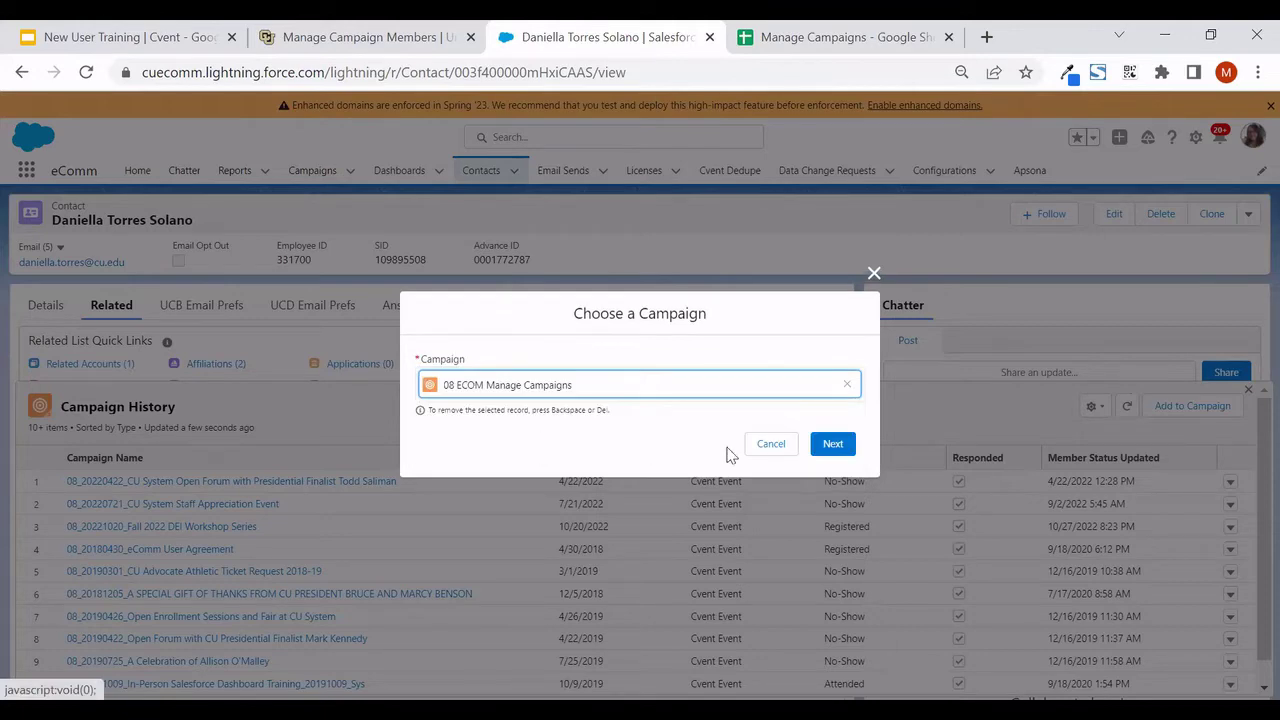
pyautogui.click(833, 447)
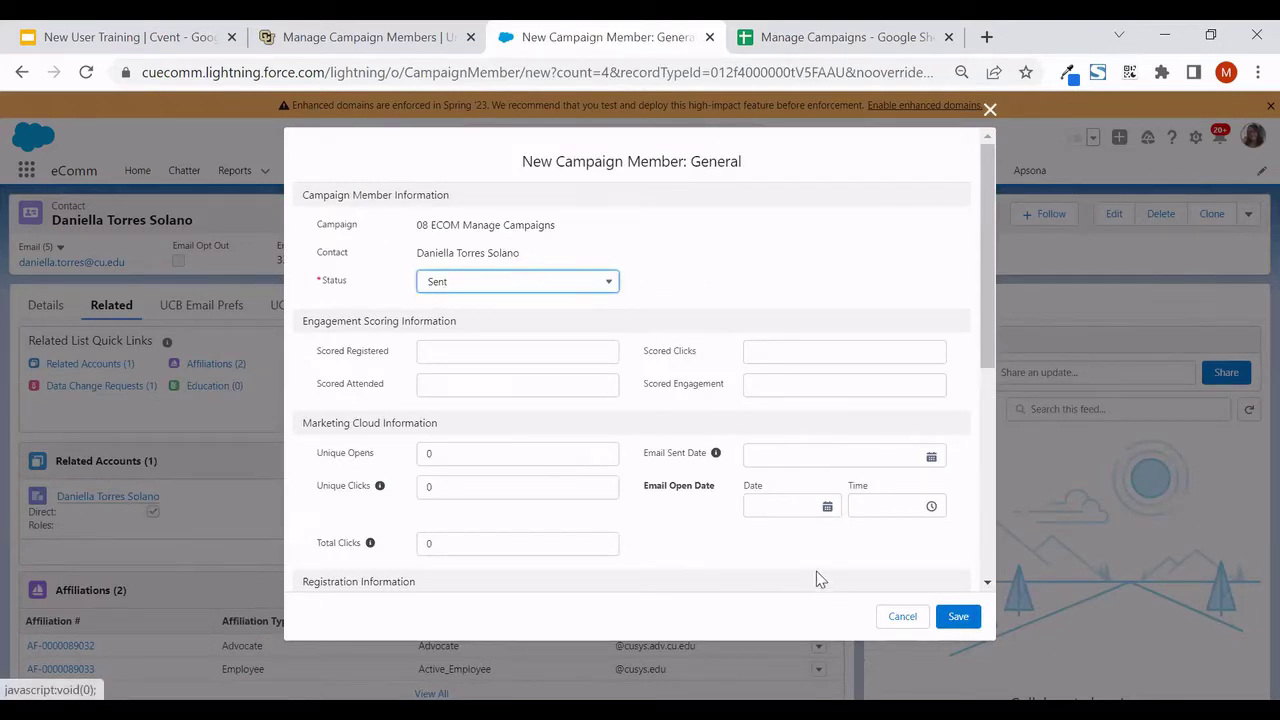
pyautogui.click(960, 618)
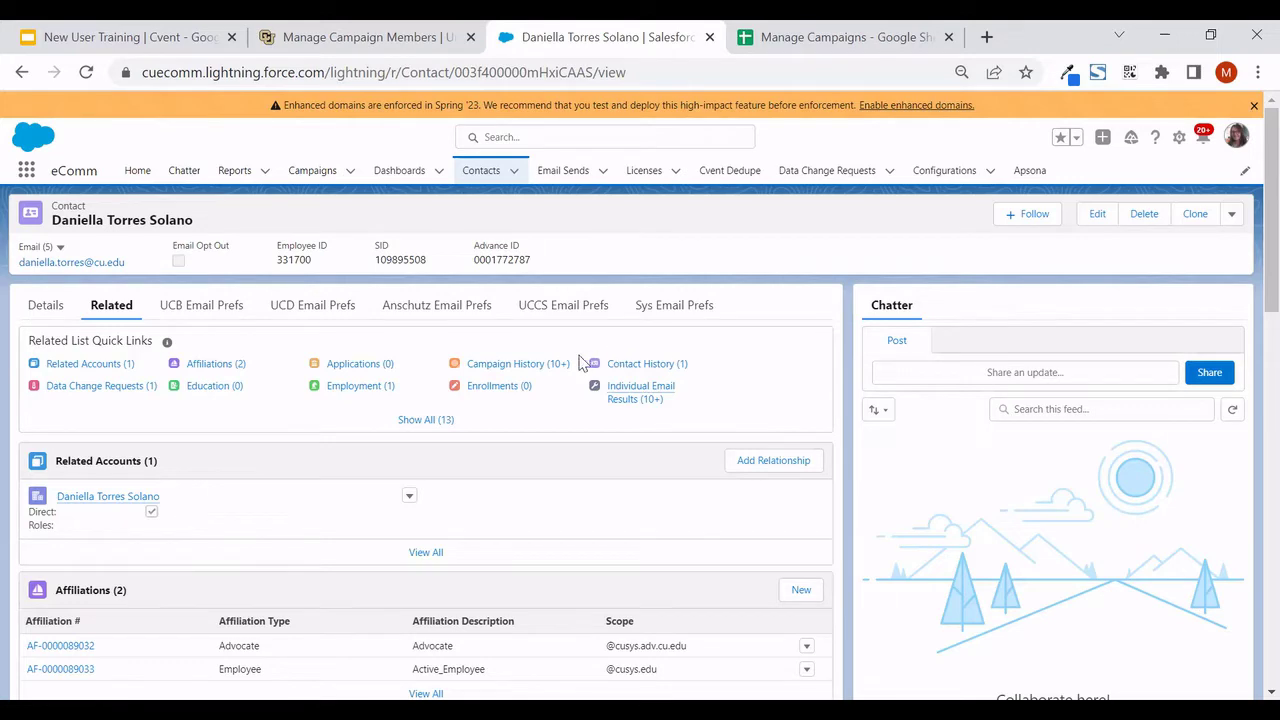
# Check the contact's full Campaign History list, then return to the contact record
pyautogui.click(520, 365)
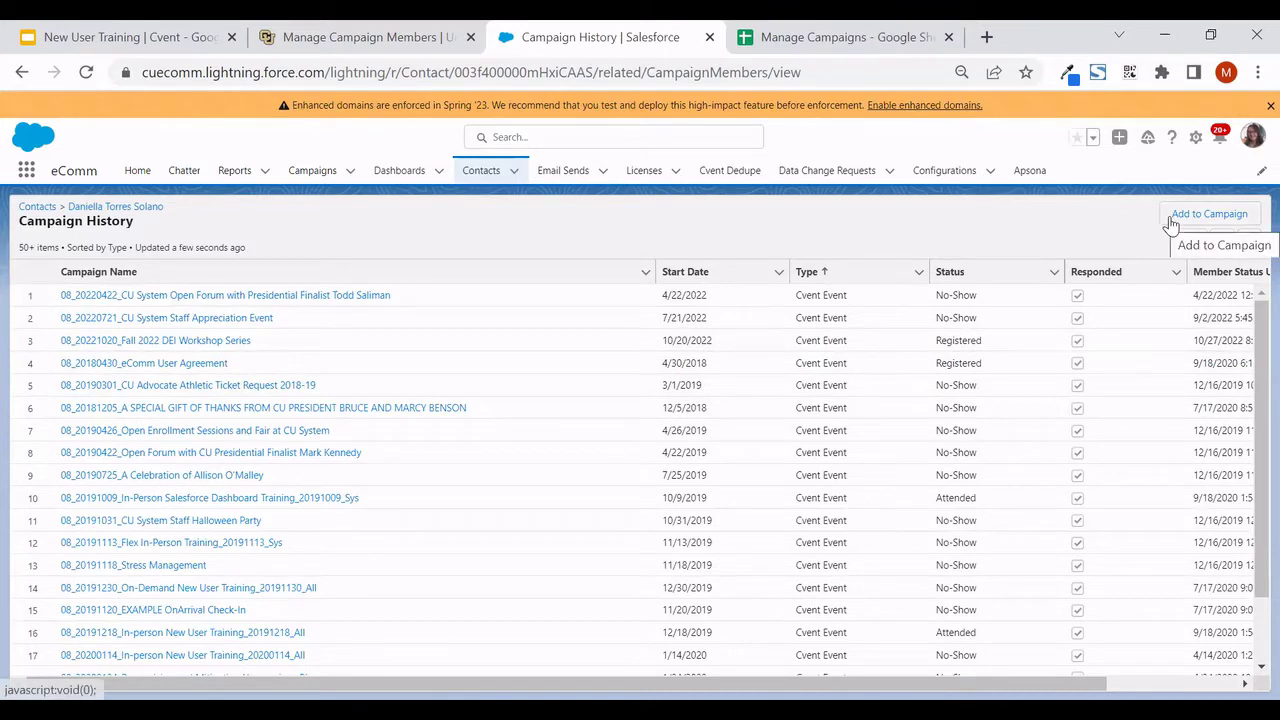
pyautogui.click(22, 73)
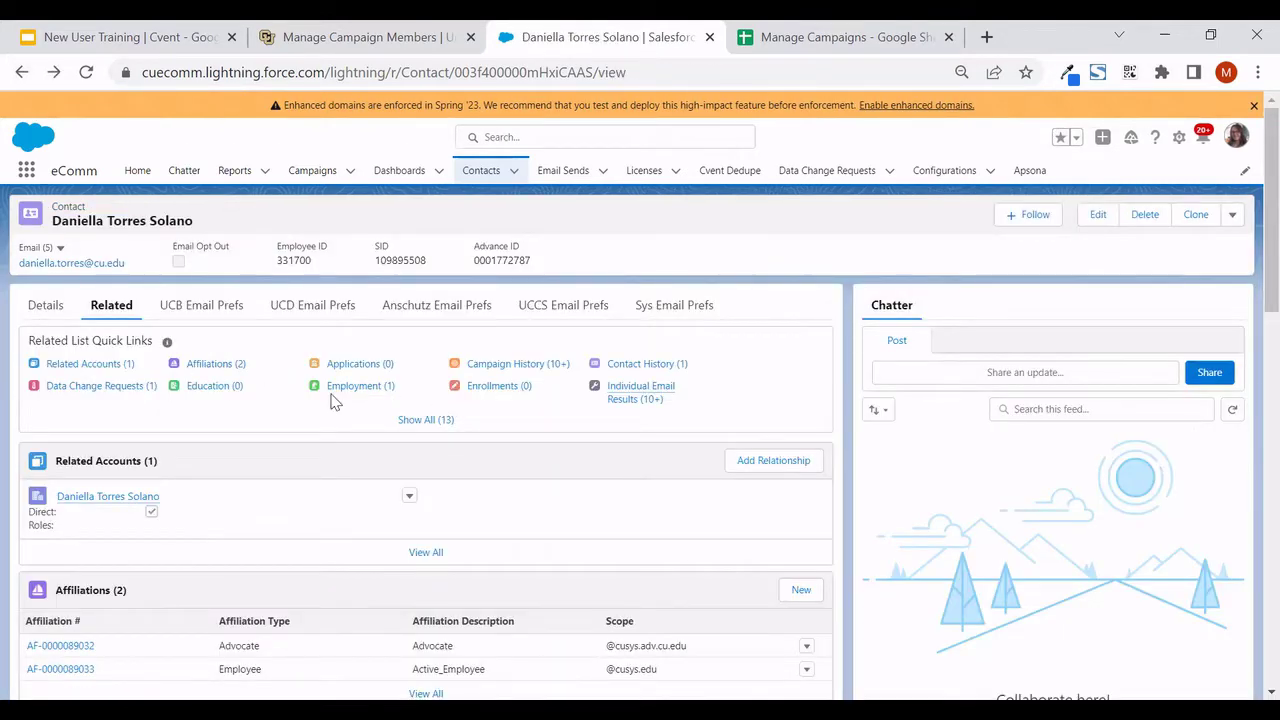
pyautogui.moveTo(488, 366)
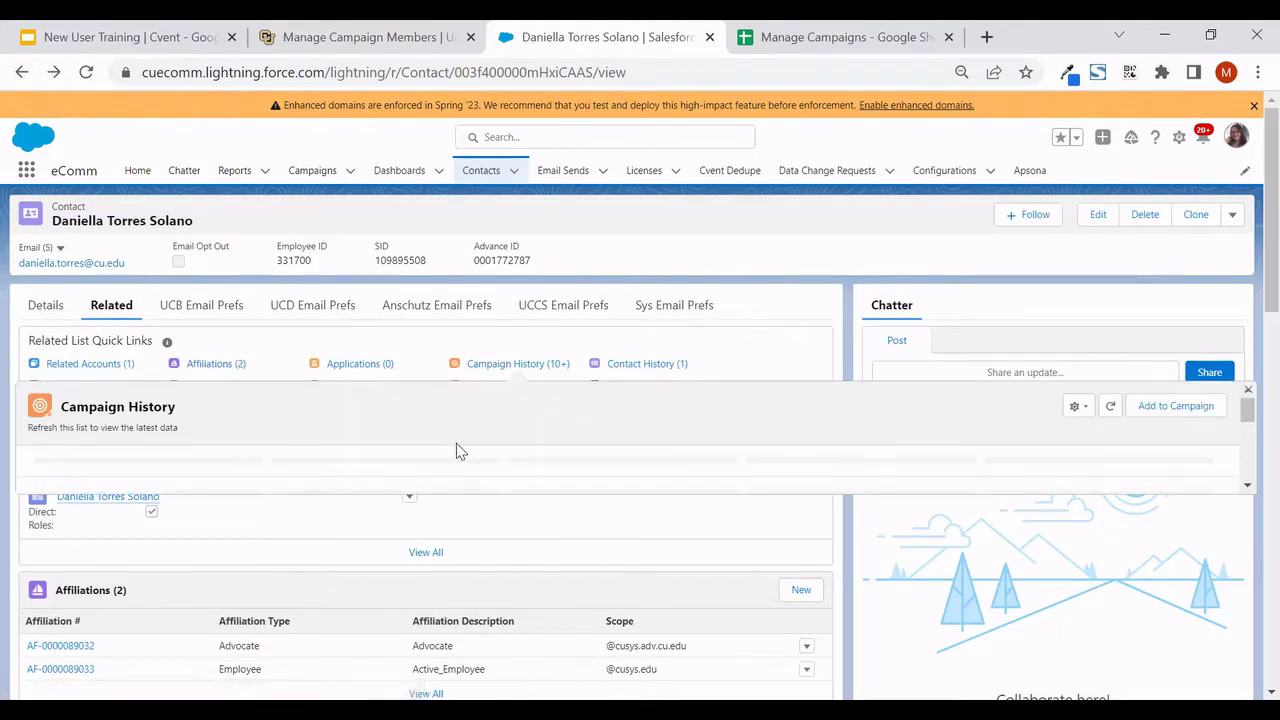
pyautogui.scroll(-2, 604, 300)
pyautogui.scroll(-3, 600, 312)
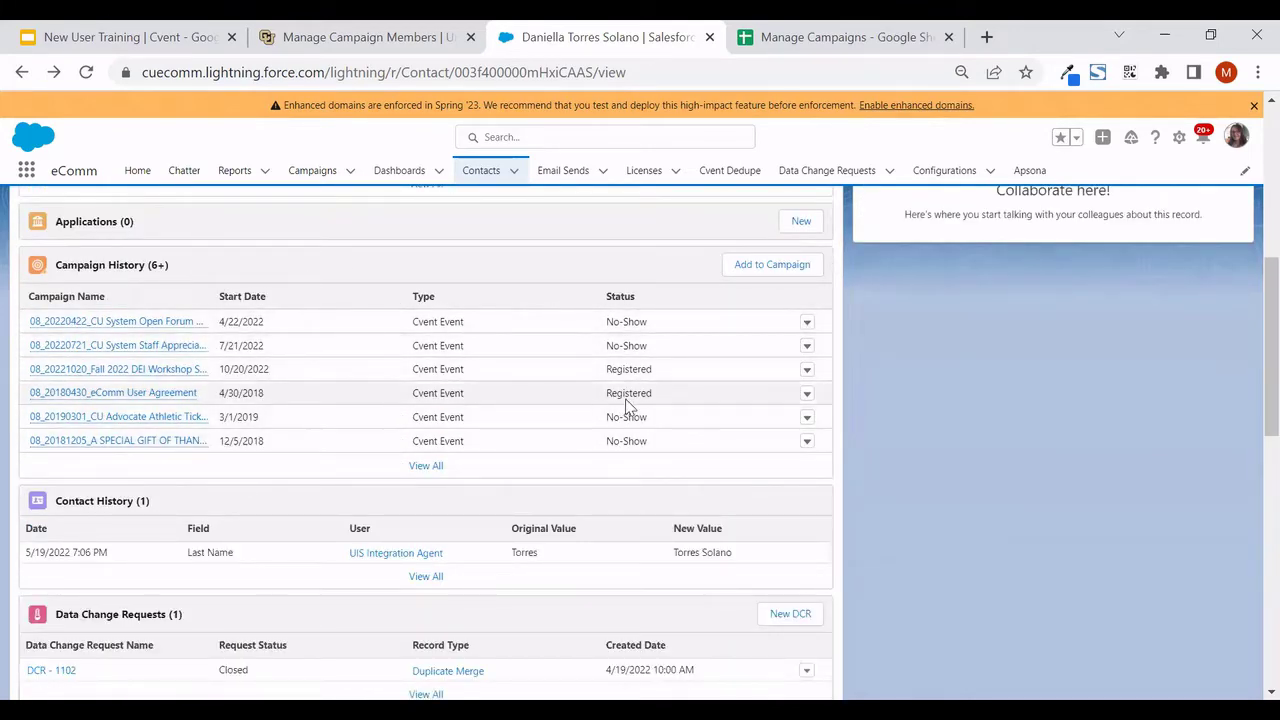
# Open the Add to Campaign chooser, cancel it without changes, and return to the spreadsheet
pyautogui.click(747, 272)
pyautogui.press('Escape')
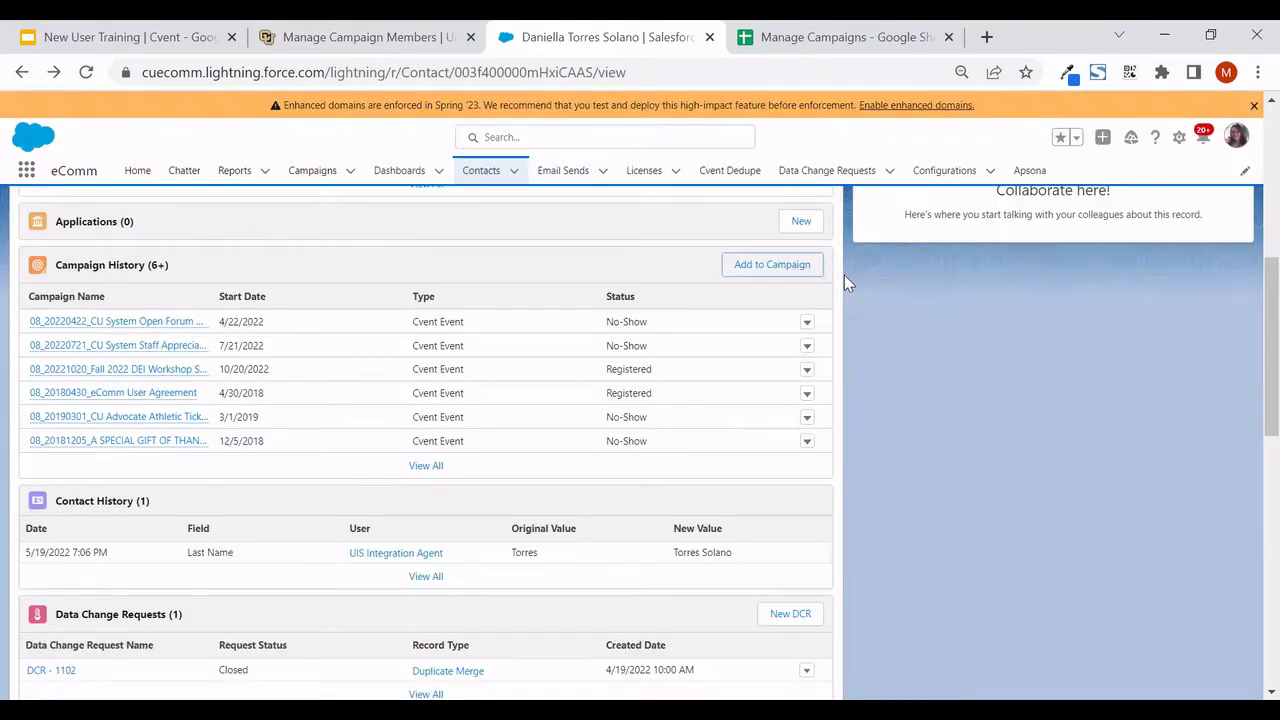
pyautogui.scroll(4, 850, 340)
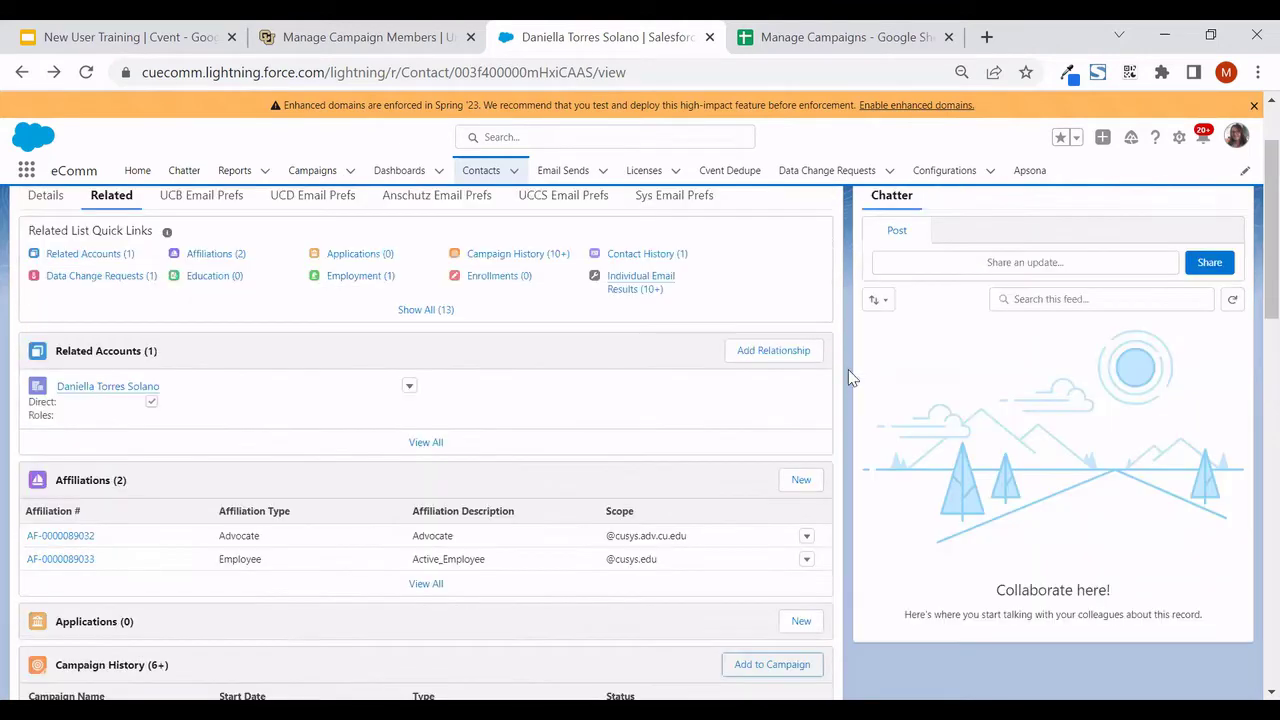
pyautogui.scroll(1, 600, 500)
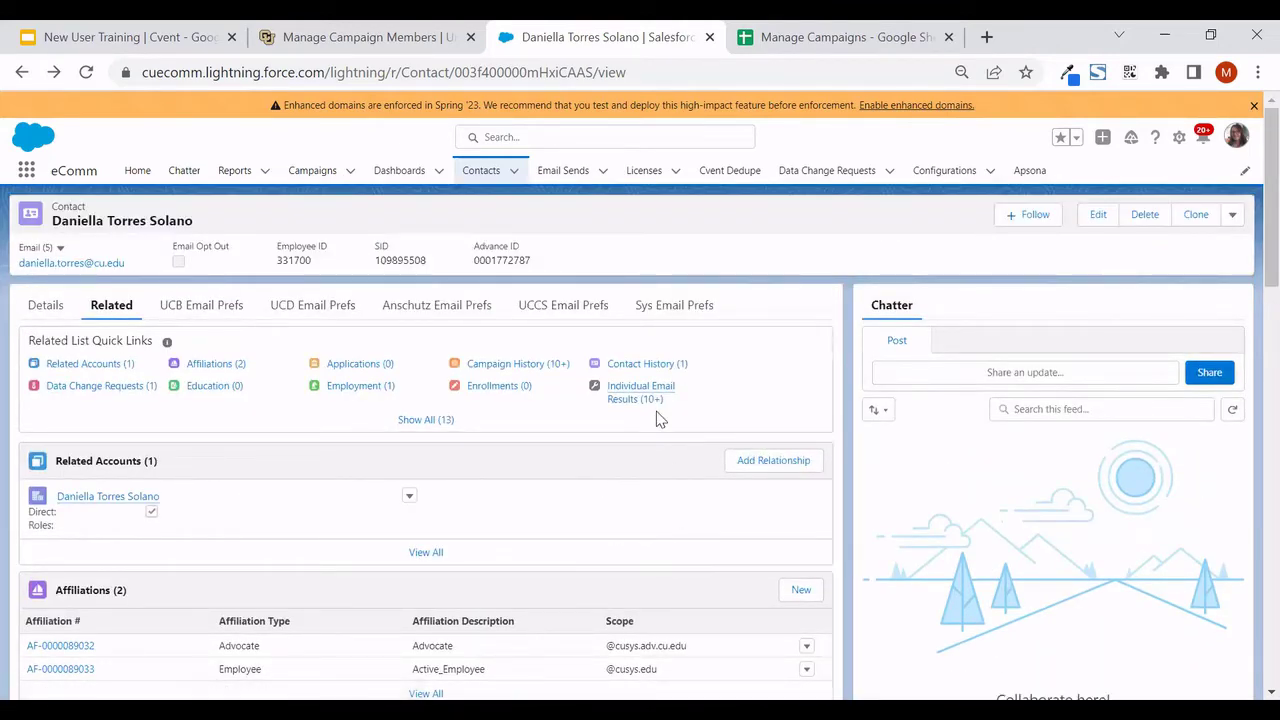
pyautogui.hotkey('ctrl', 'Tab')
# Search Salesforce for the '08 ECOM Manage Campaigns' name from cell D2 and open its record
pyautogui.click(371, 294)
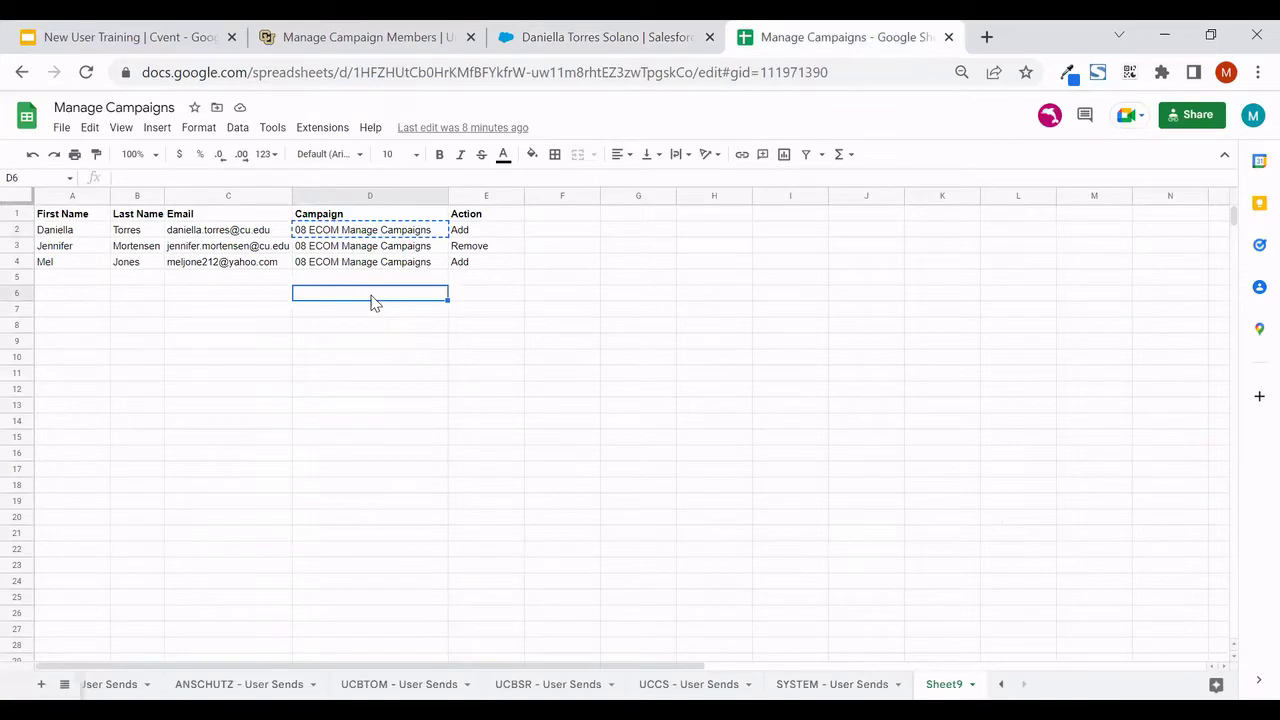
pyautogui.click(391, 233)
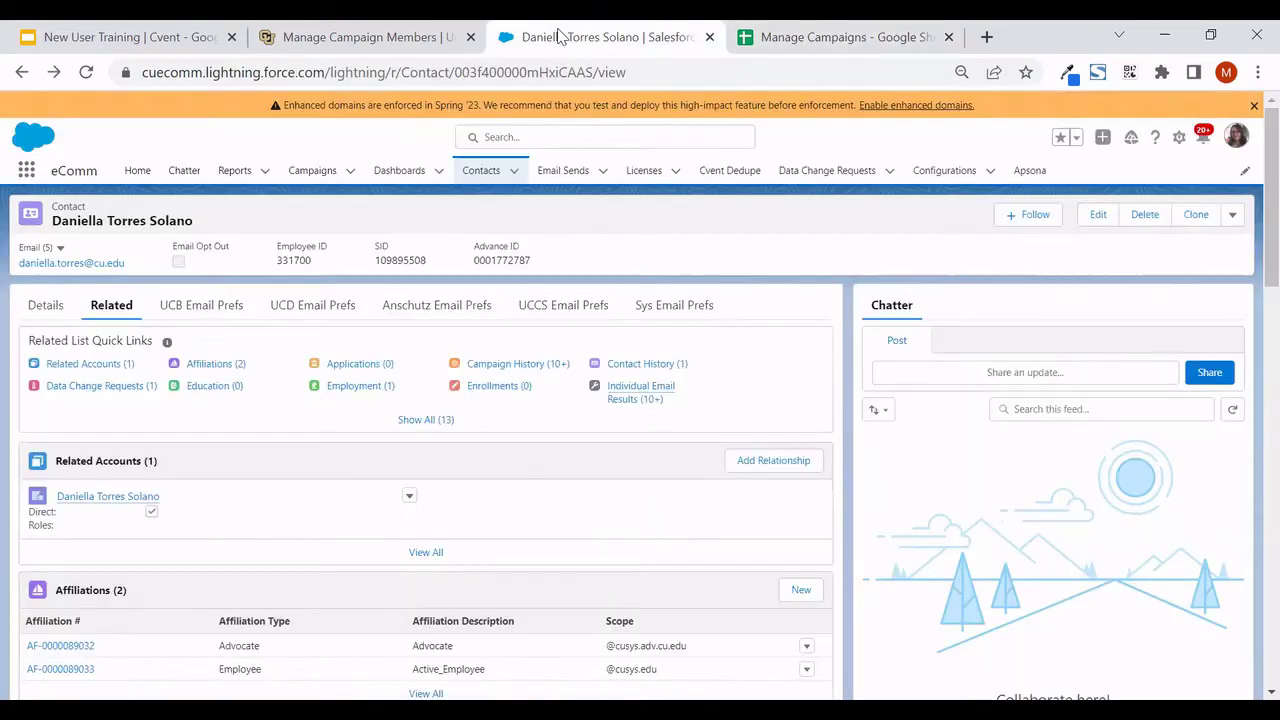
pyautogui.click(560, 37)
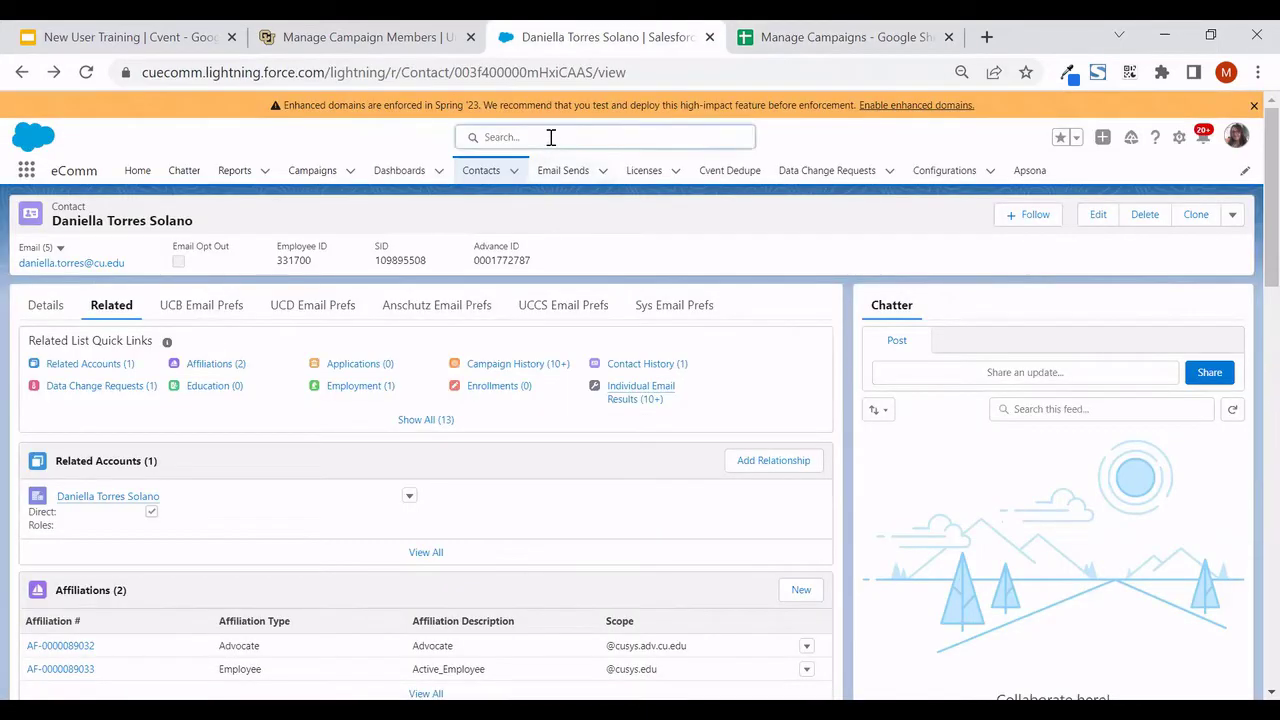
pyautogui.click(551, 137)
pyautogui.write('08 ECOM Manage Campaigns')
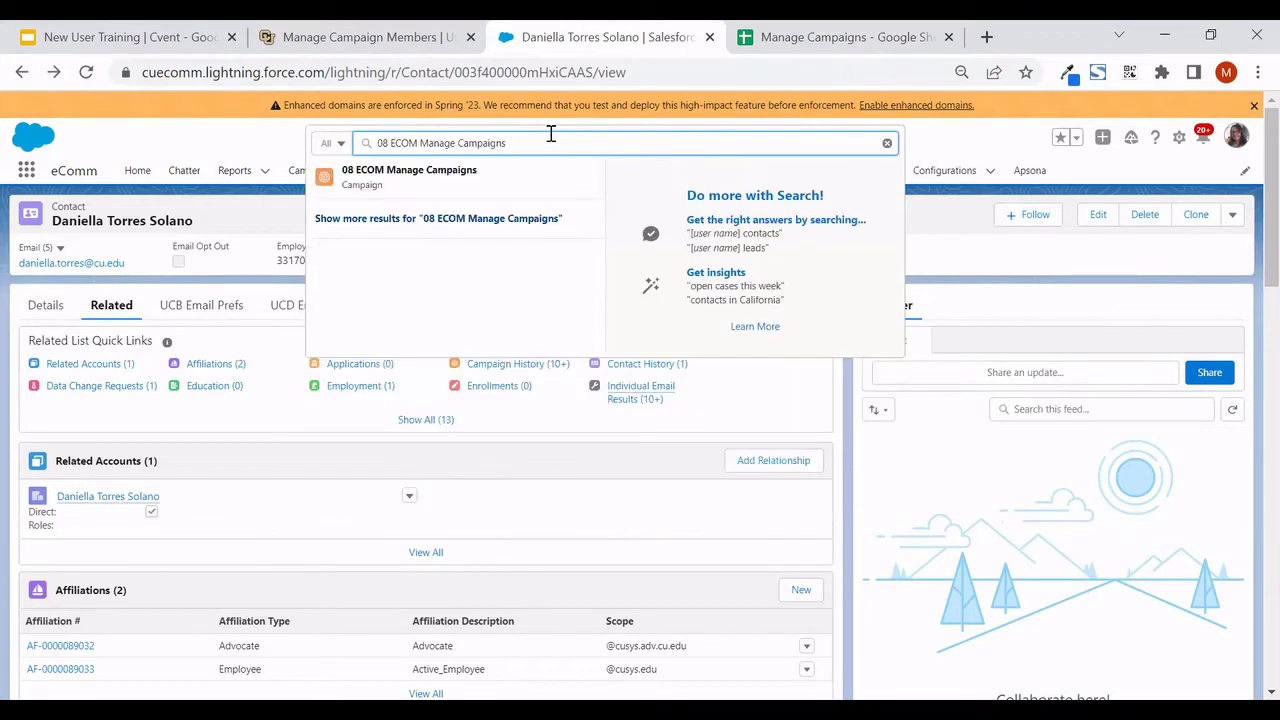
pyautogui.press('Return')
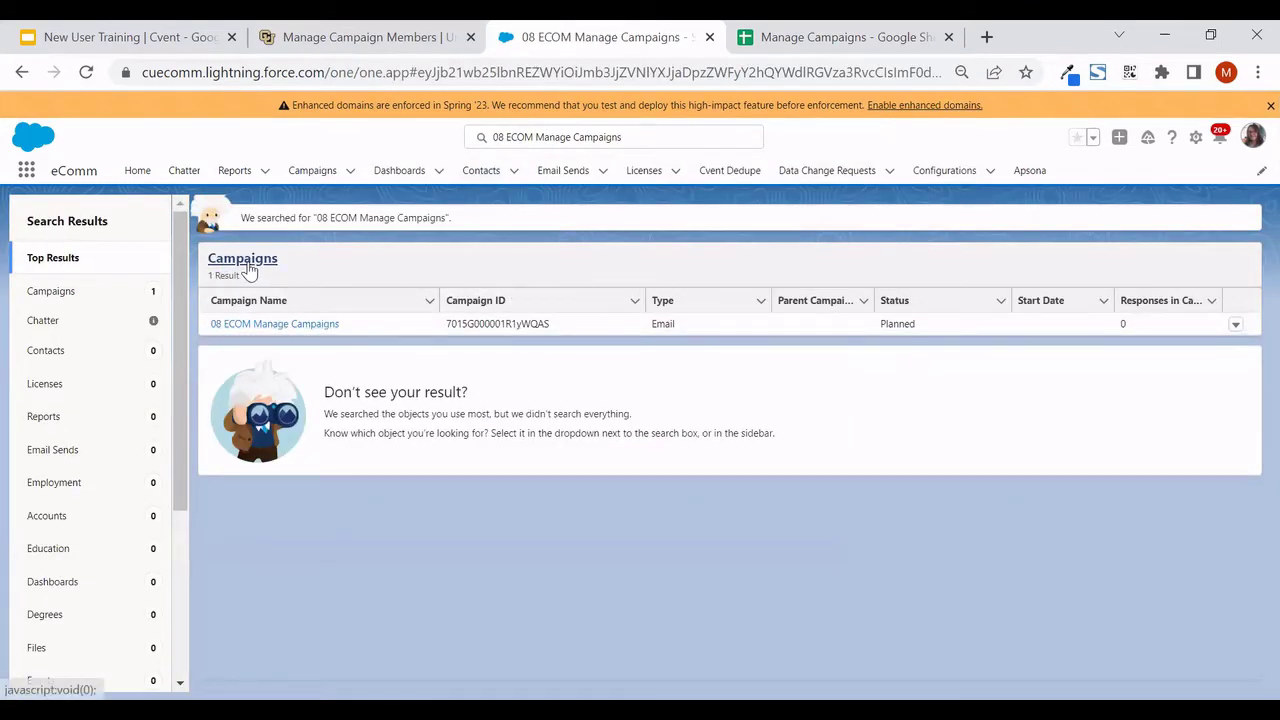
pyautogui.click(271, 325)
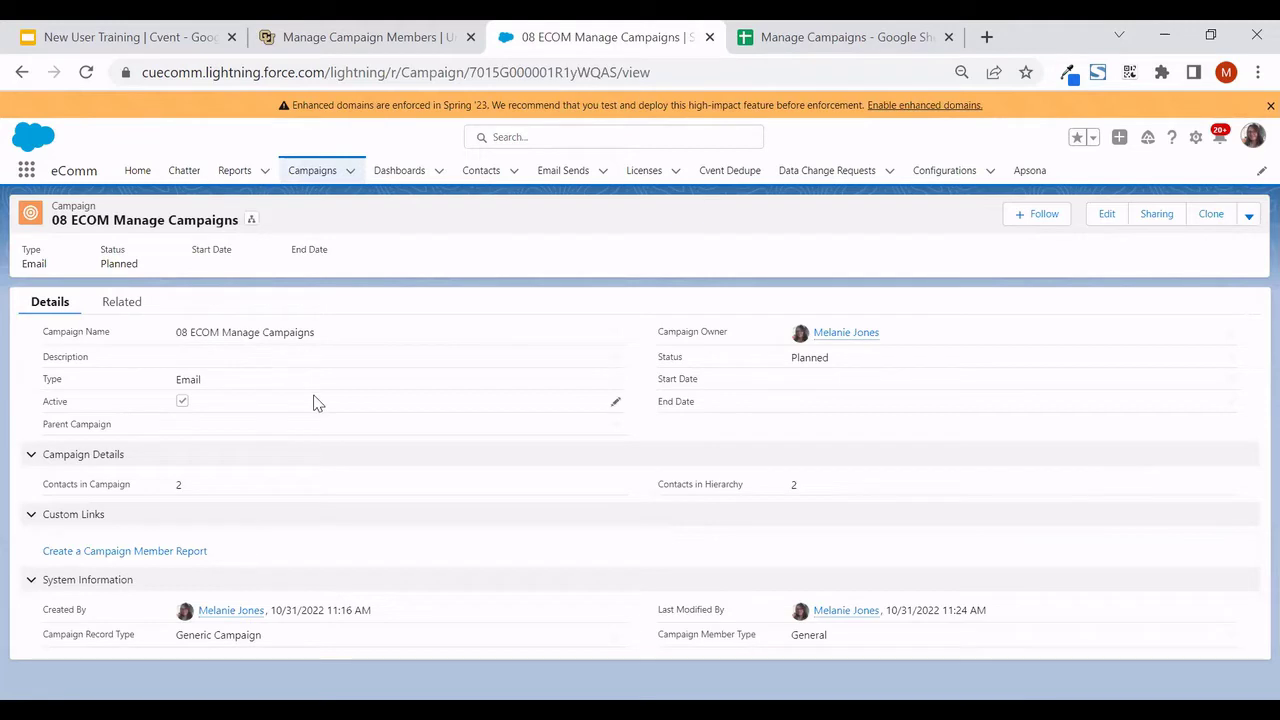
# Add the two cu.edu contacts to the campaign from its Related tab with status Sent
pyautogui.click(119, 303)
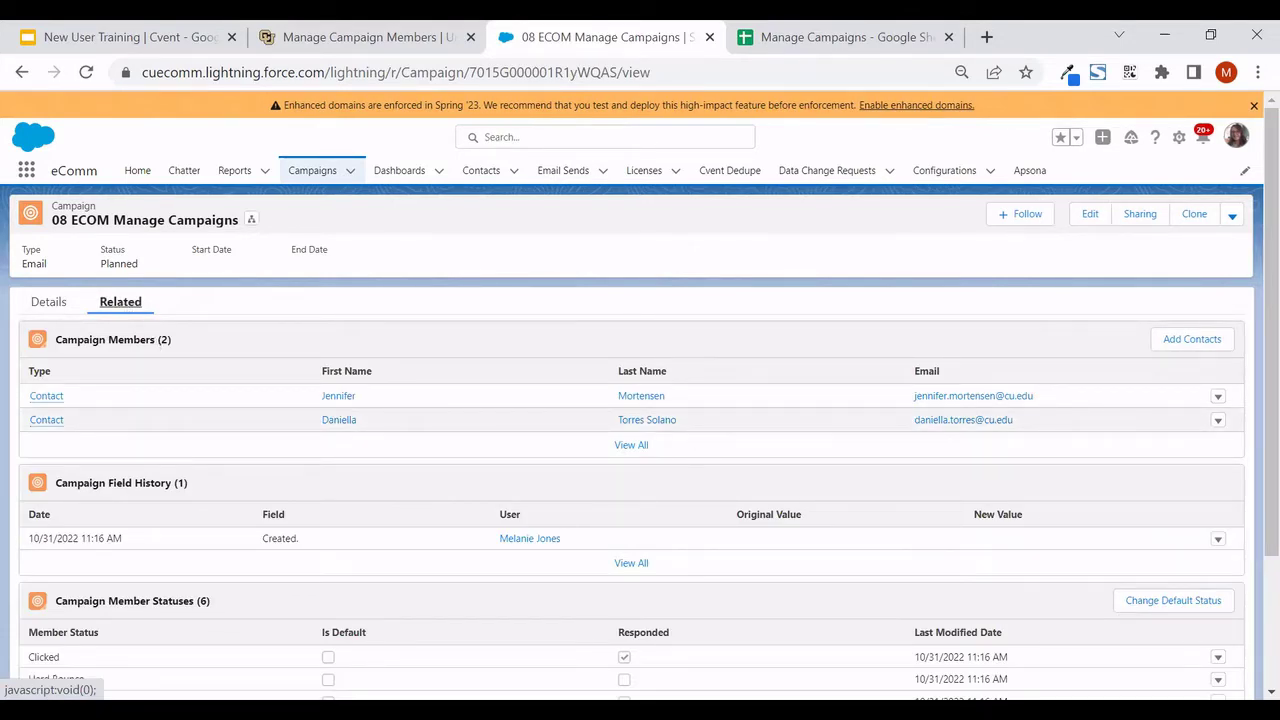
pyautogui.click(1199, 341)
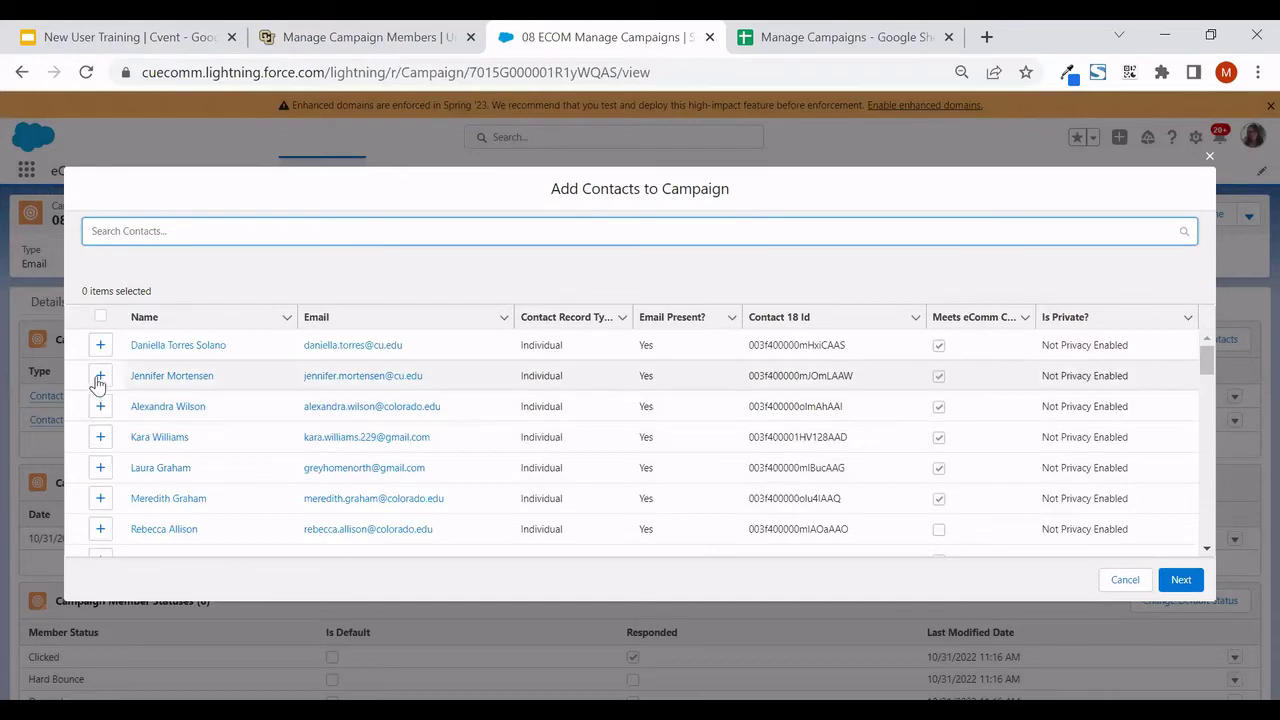
pyautogui.click(100, 345)
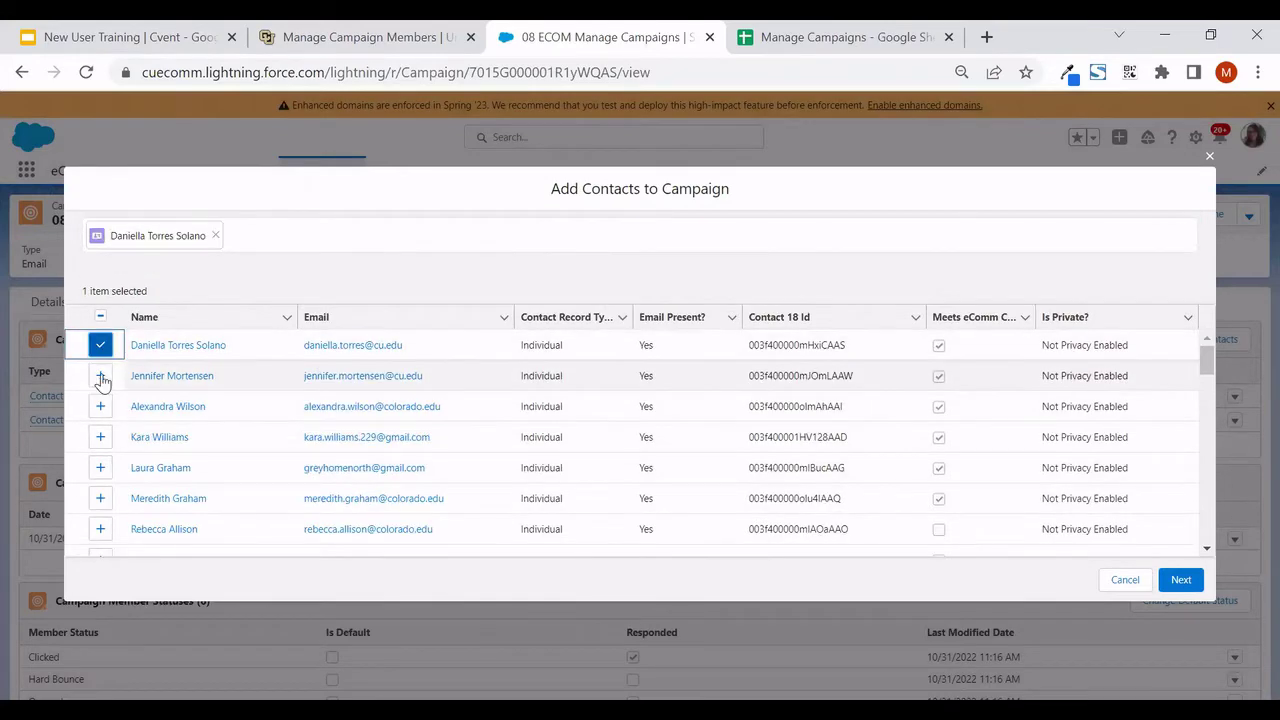
pyautogui.click(100, 376)
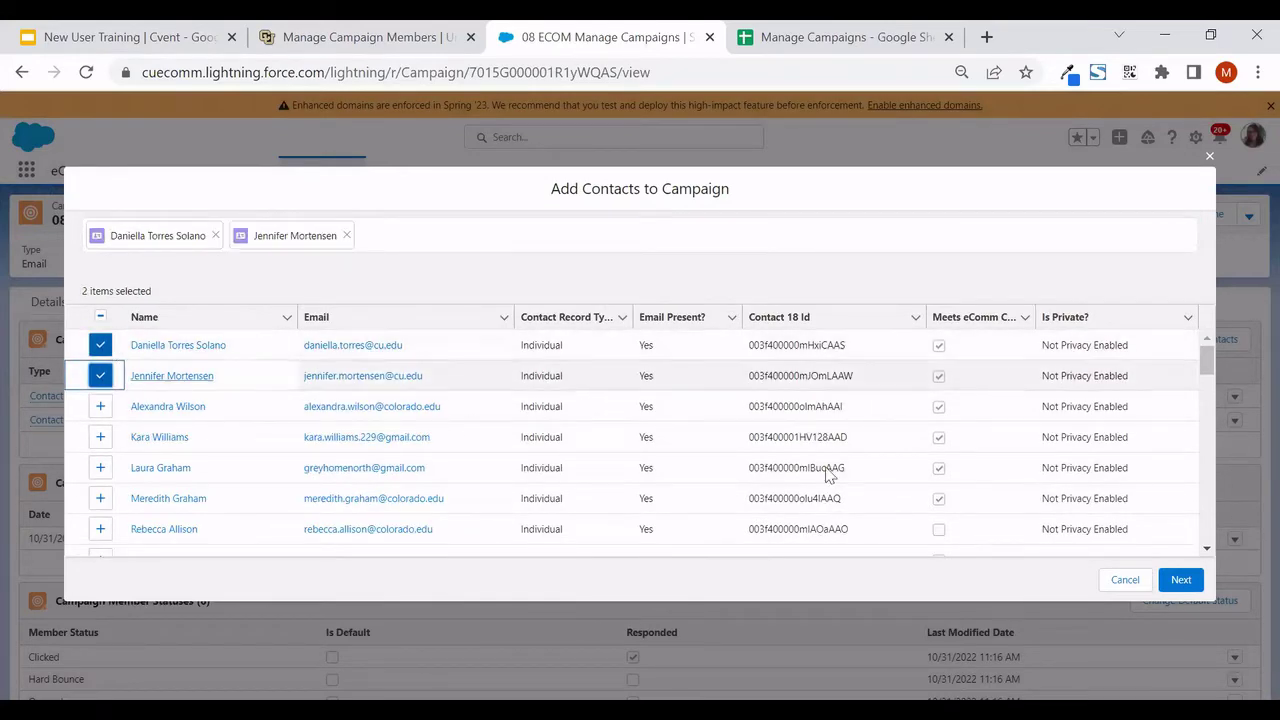
pyautogui.click(1183, 583)
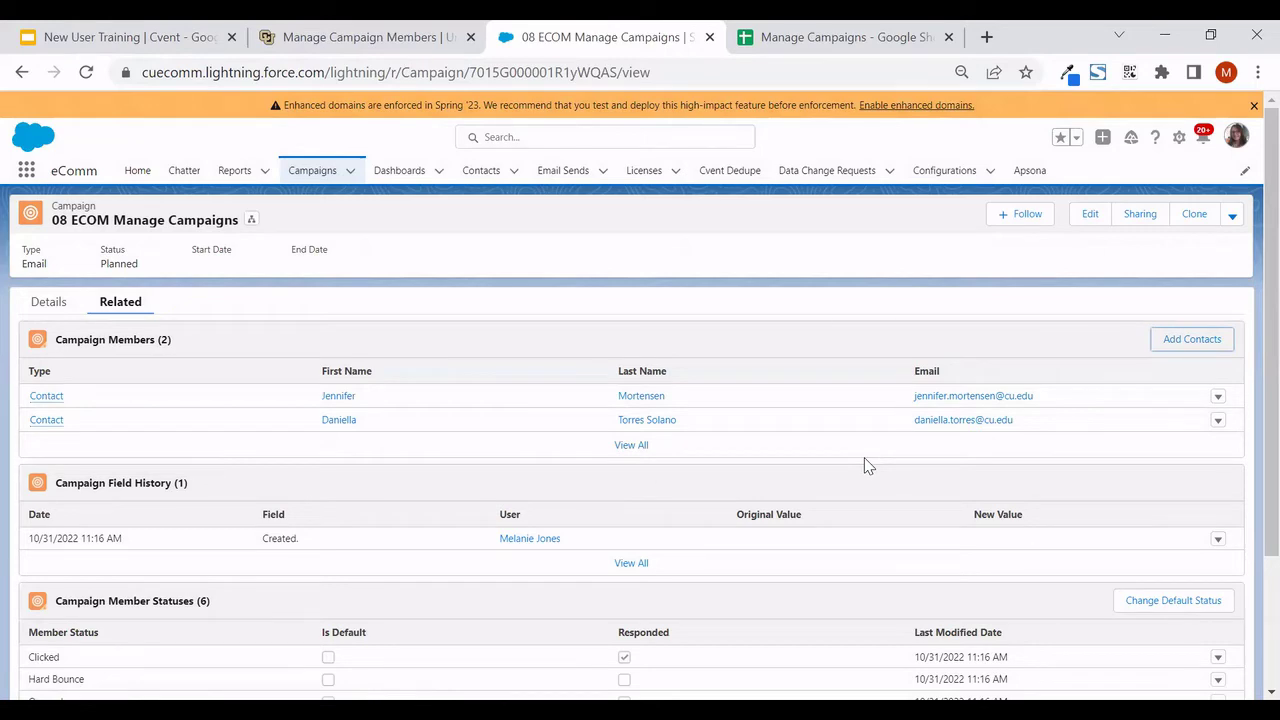
pyautogui.hotkey('ctrl', 'Tab')
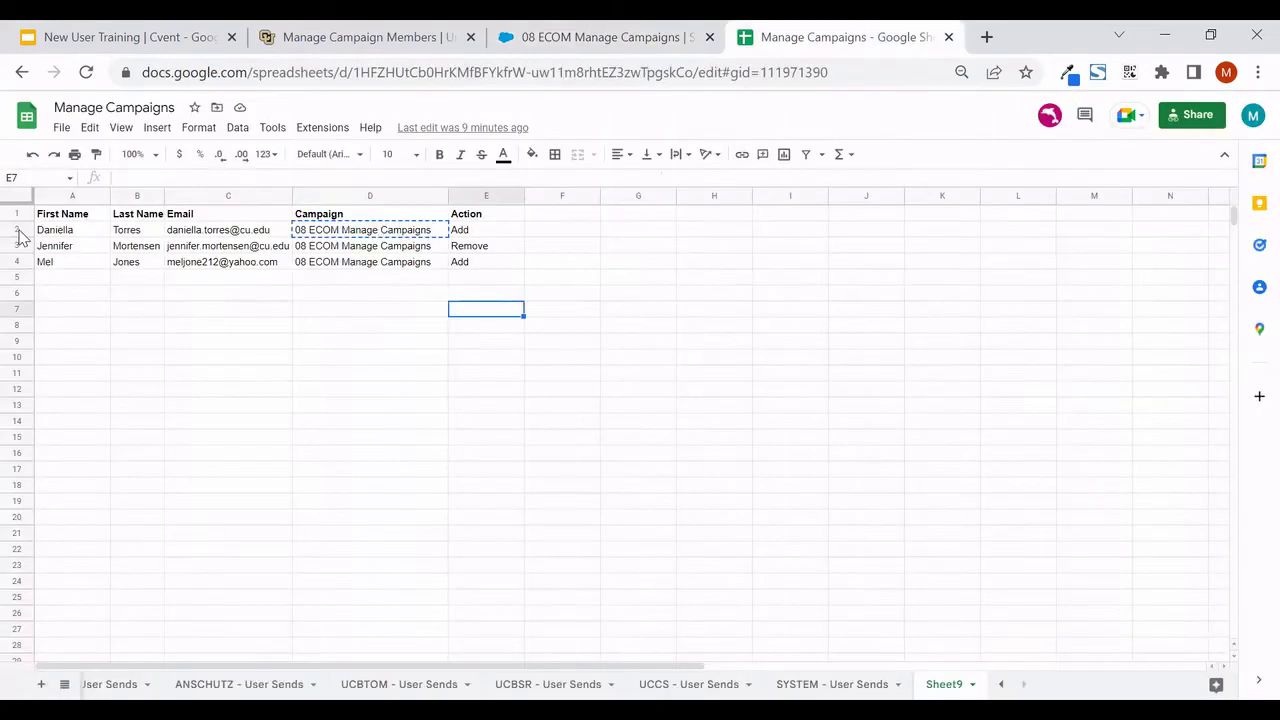
pyautogui.click(16, 230)
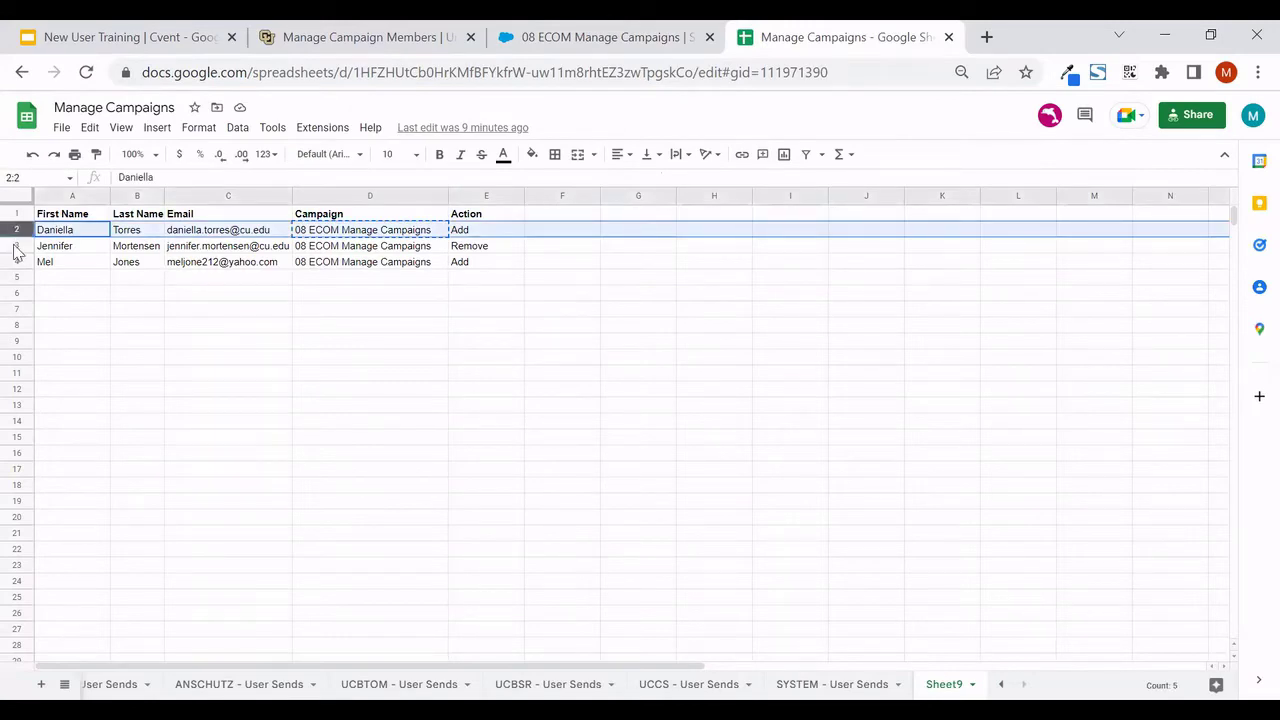
pyautogui.click(13, 246)
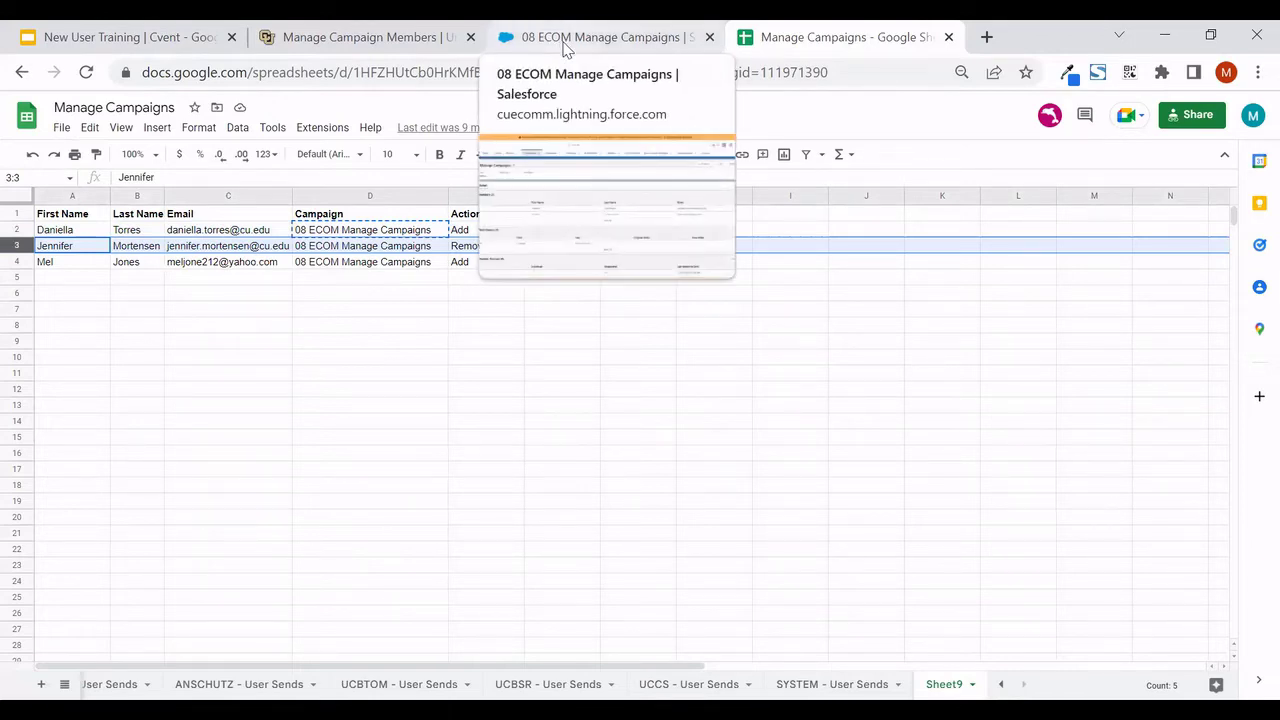
pyautogui.click(565, 40)
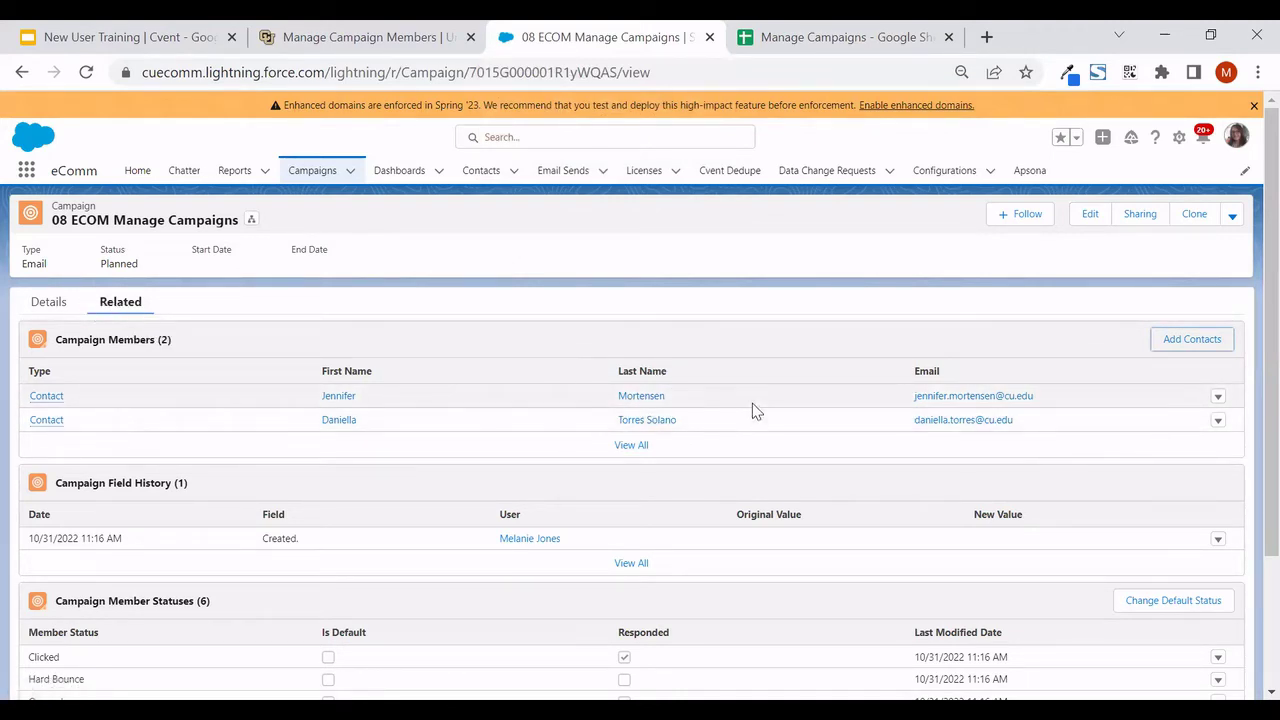
# Remove the spreadsheet's Remove-marked contact from the campaign members, leaving one member
pyautogui.click(629, 451)
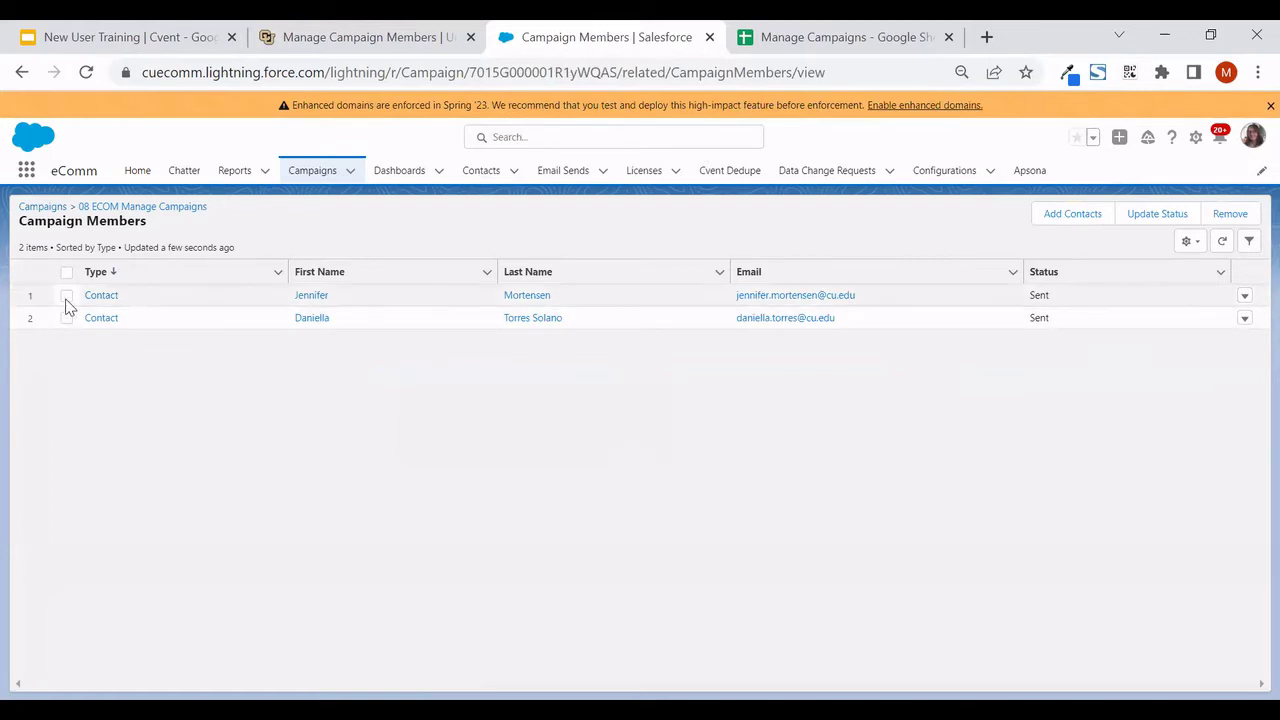
pyautogui.click(66, 297)
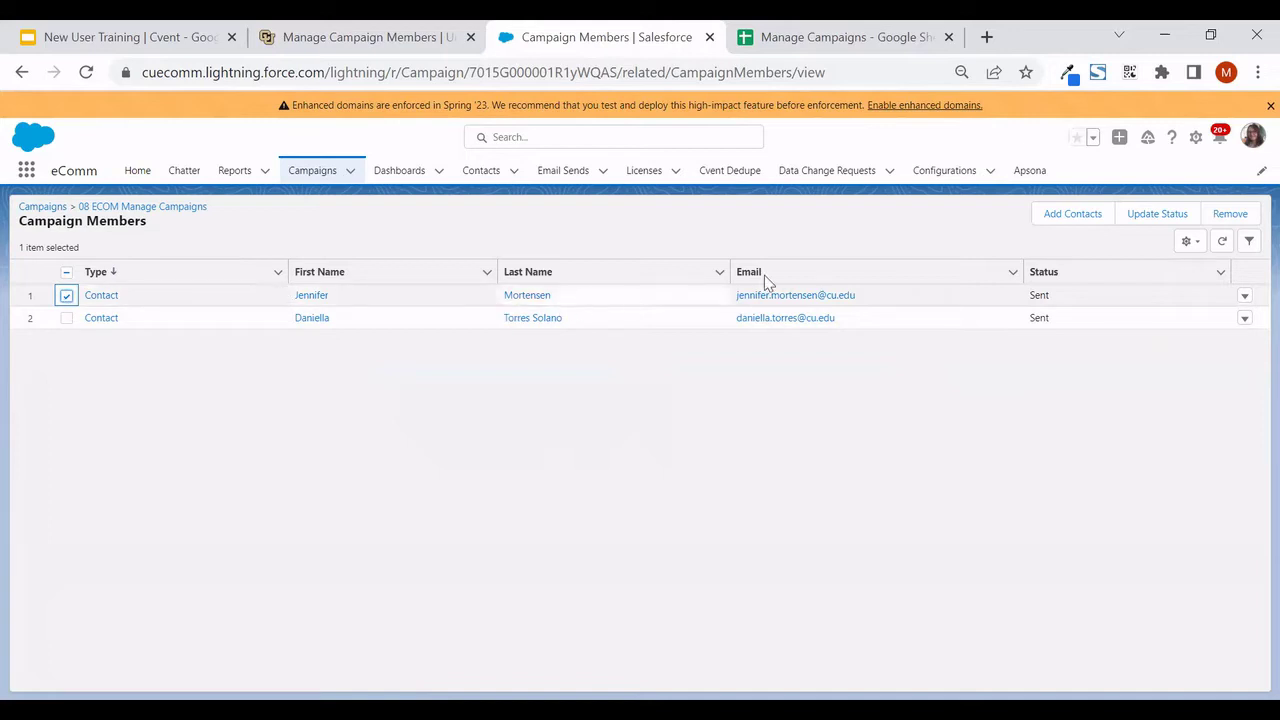
pyautogui.click(1236, 220)
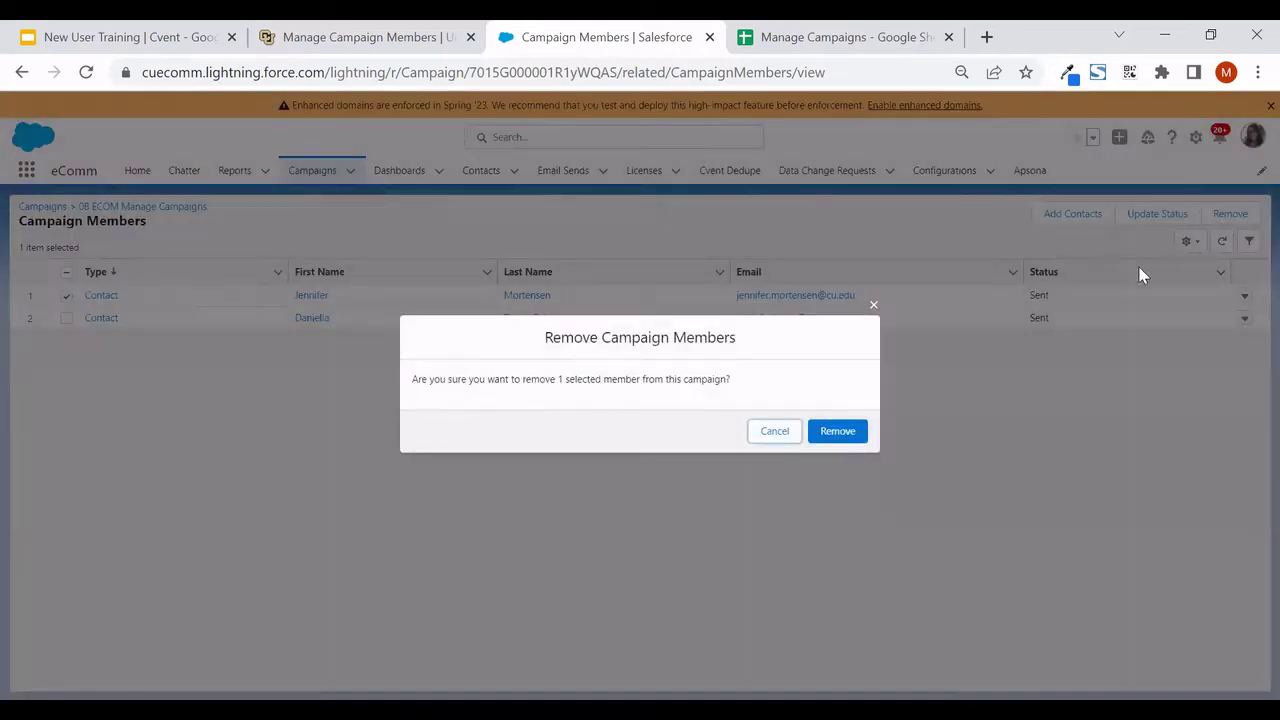
pyautogui.click(842, 434)
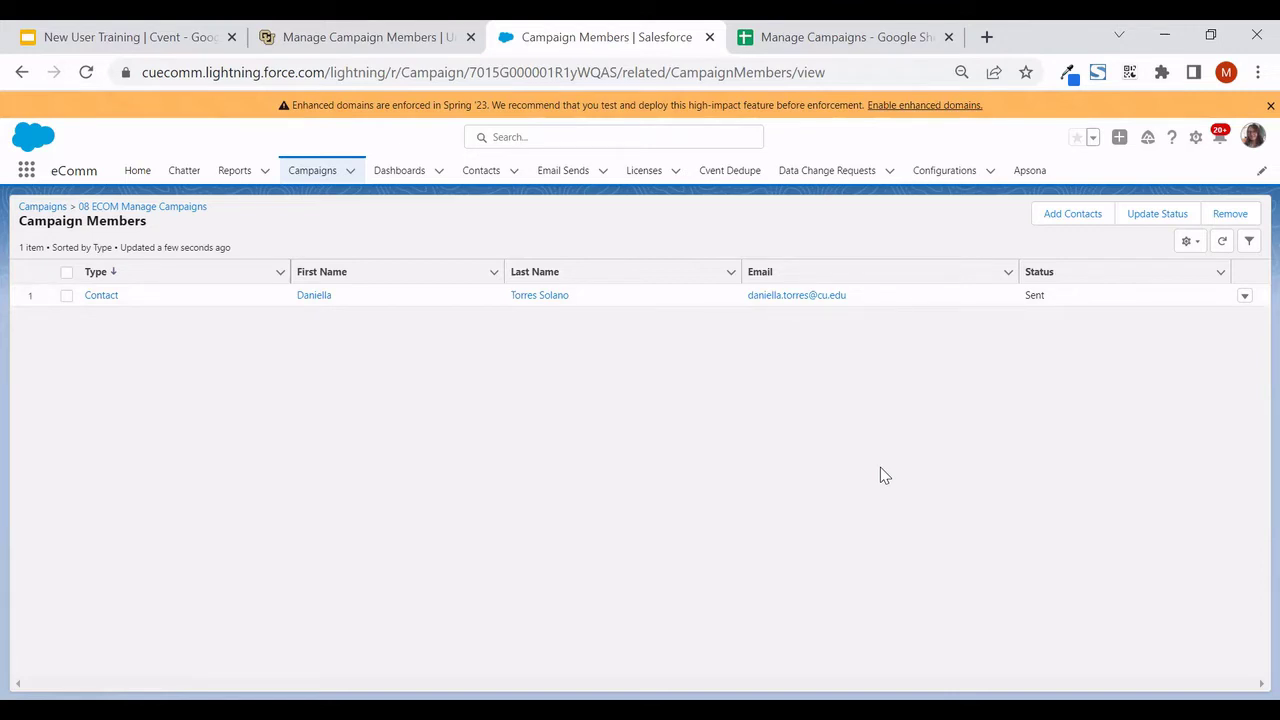
# Copy the new contact's email from spreadsheet cell C4 and return to Salesforce
pyautogui.hotkey('ctrl', 'Tab')
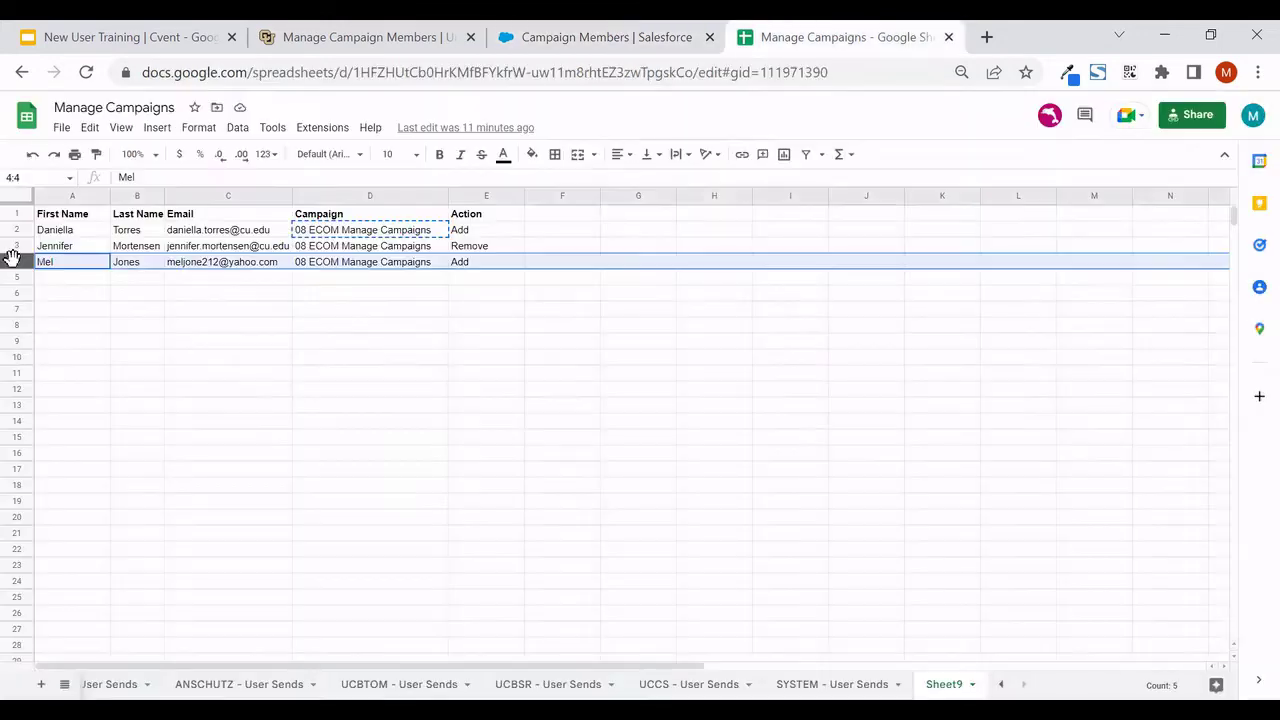
pyautogui.click(199, 263)
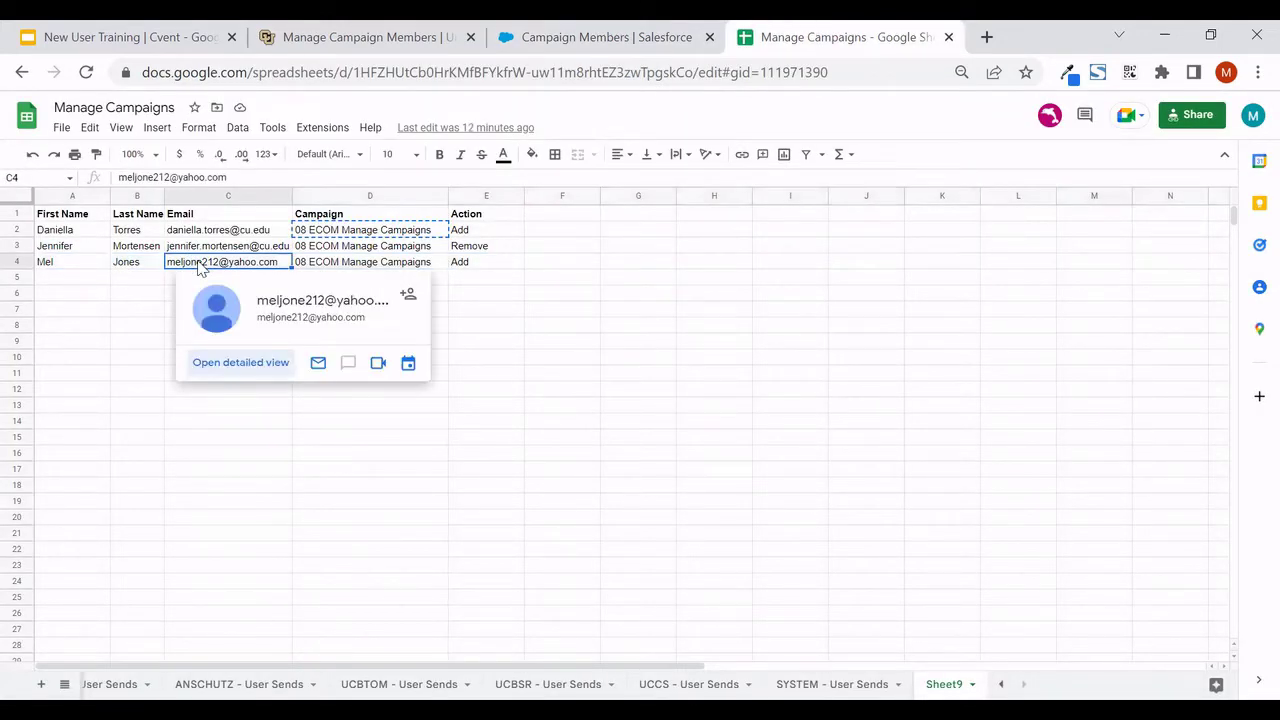
pyautogui.hotkey('ctrl', 'c')
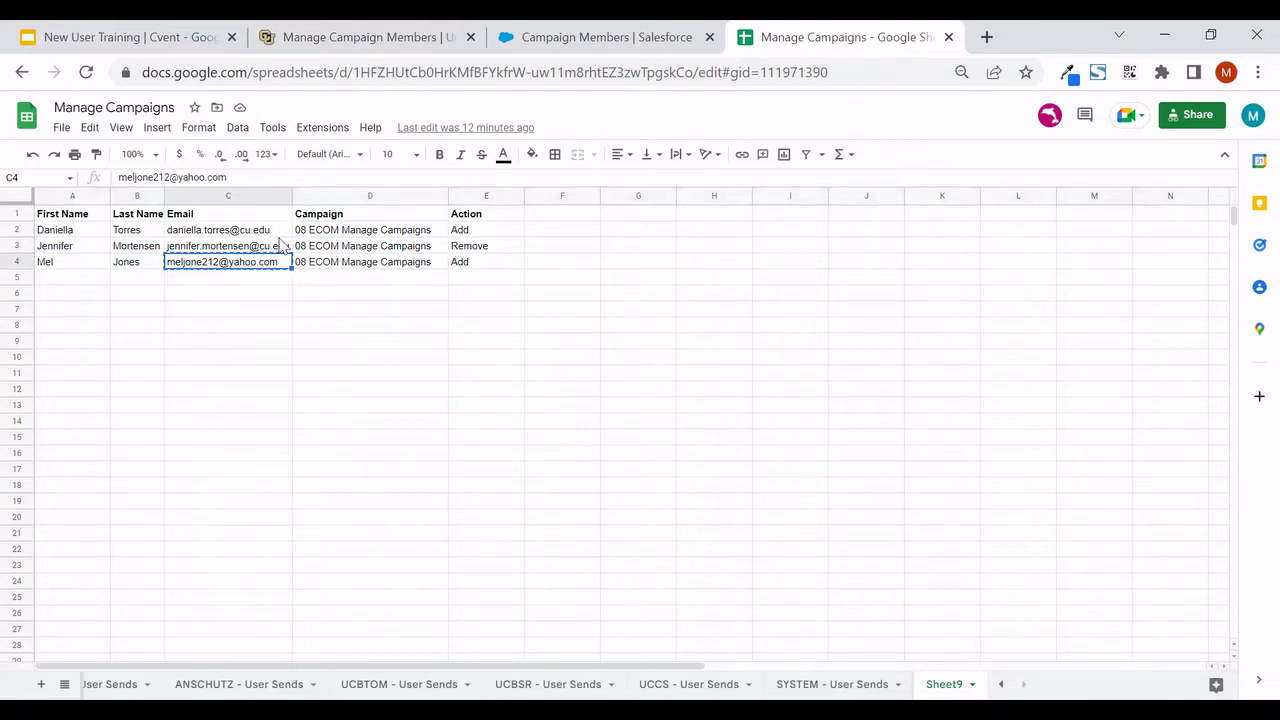
pyautogui.moveTo(263, 273)
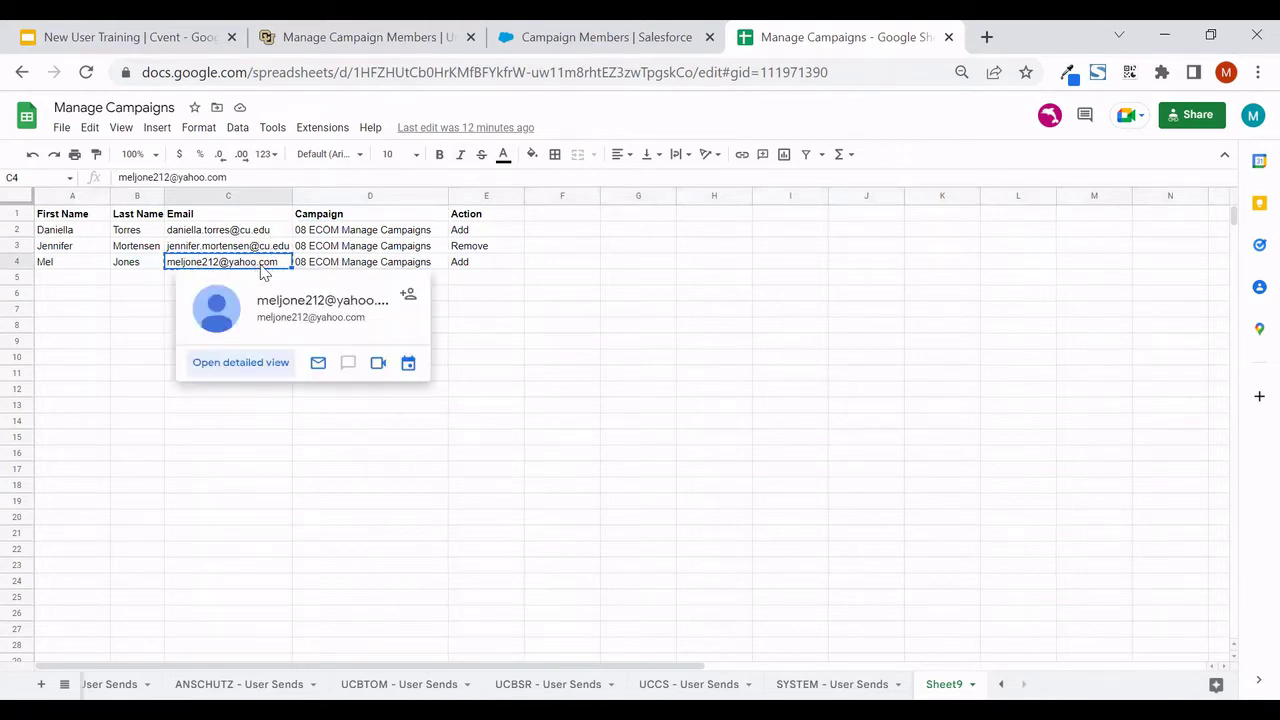
pyautogui.click(590, 40)
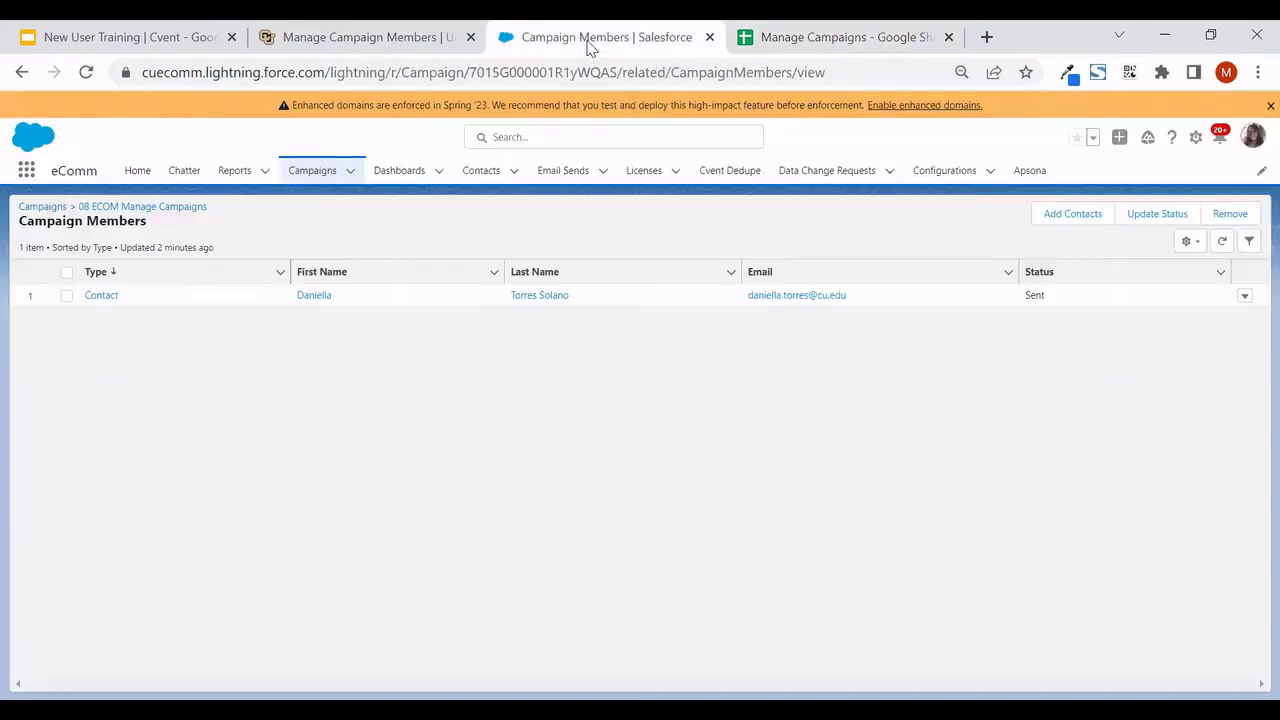
# Search Salesforce for the new contact's email, find no matches, then view the Create New Contacts slide
pyautogui.click(572, 137)
pyautogui.hotkey('ctrl', 'v')
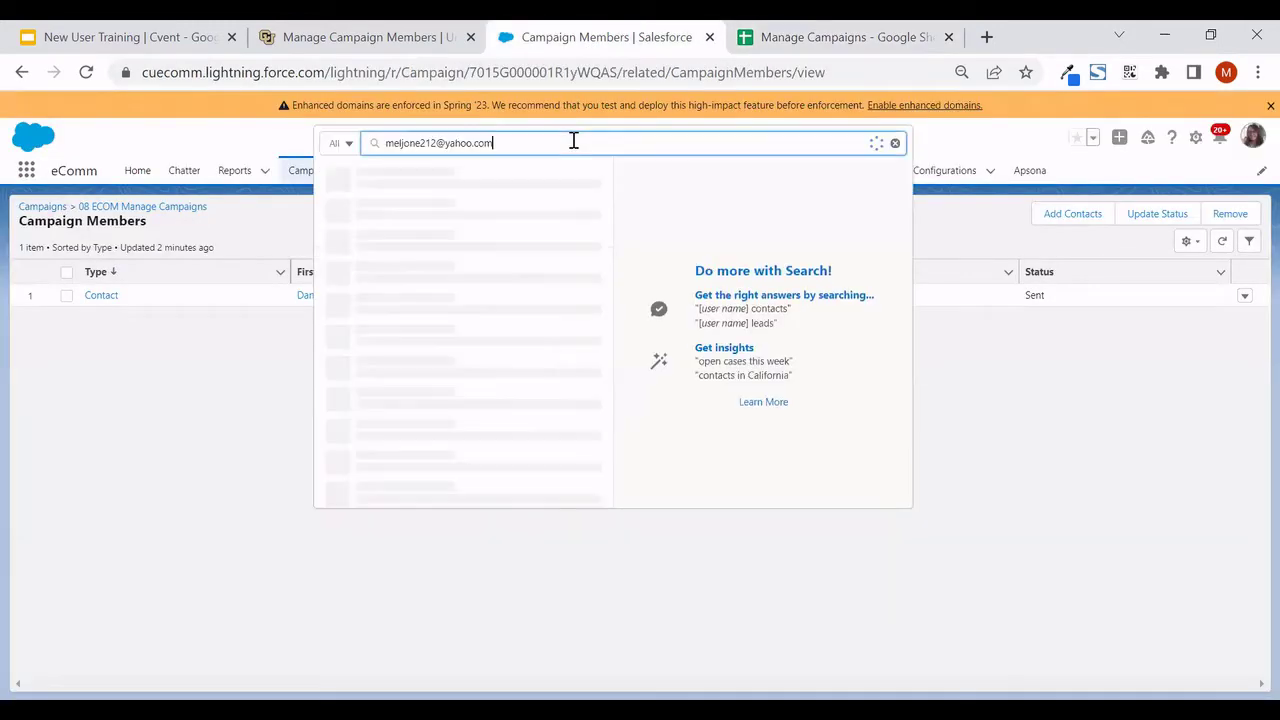
pyautogui.press('Return')
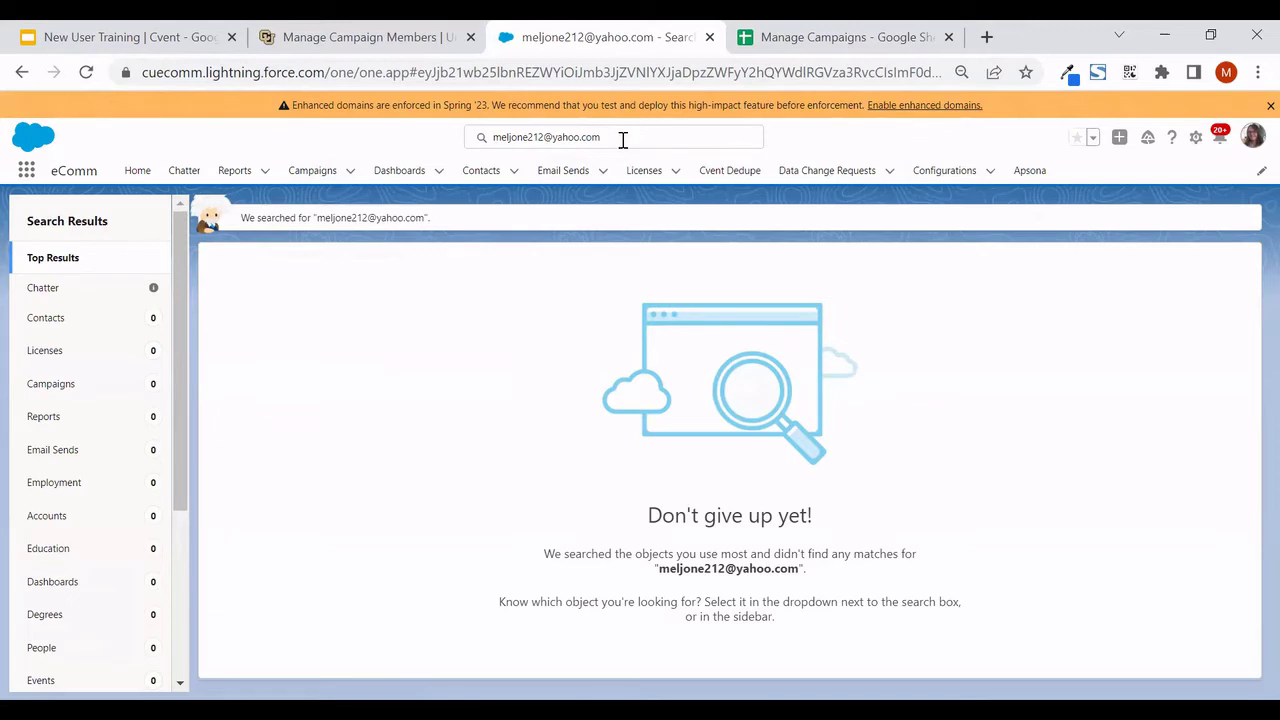
pyautogui.hotkey('ctrl', '1')
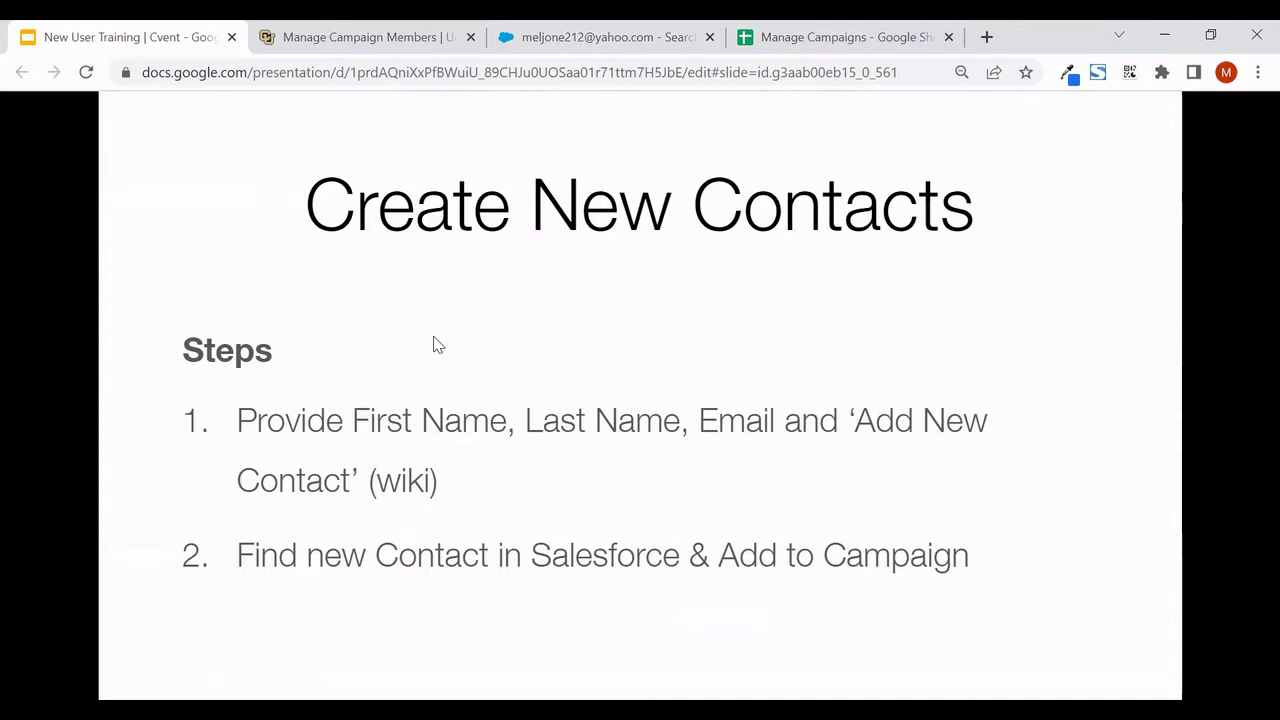
# Advance the deck to the How it Works and Tips slide, then return to Salesforce's no-match results
pyautogui.click(467, 292)
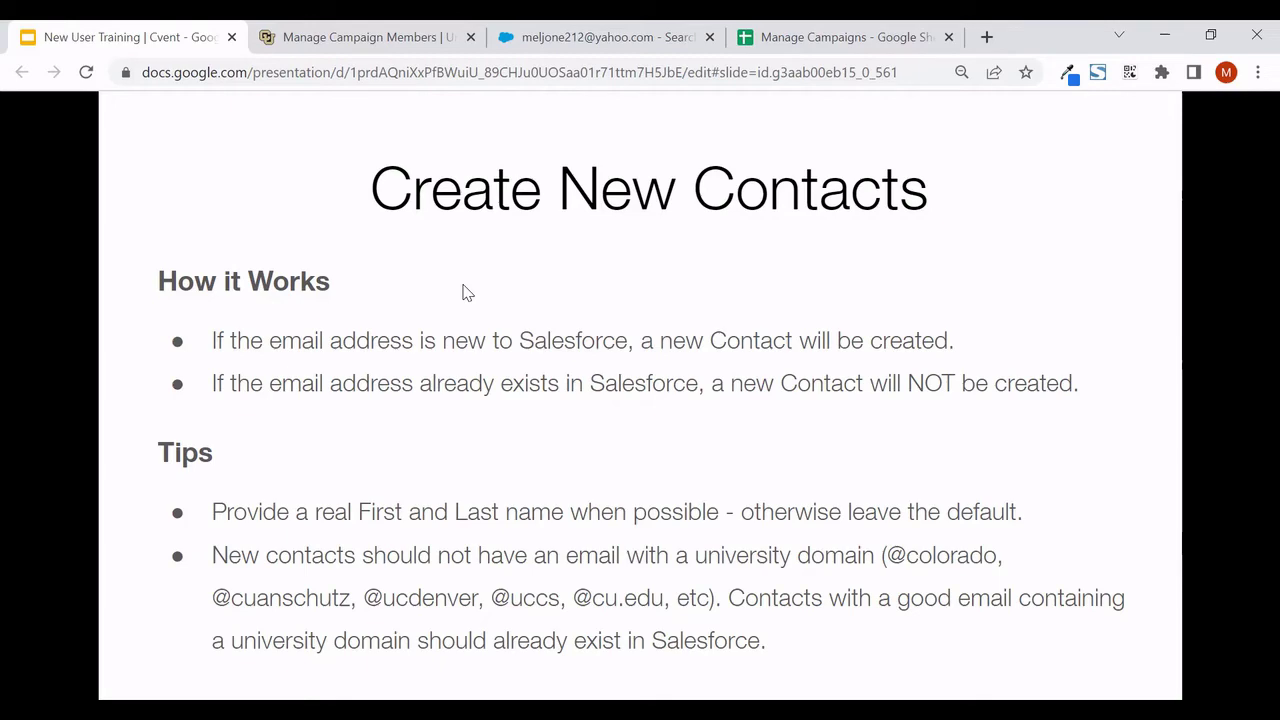
pyautogui.hotkey('ctrl', '3')
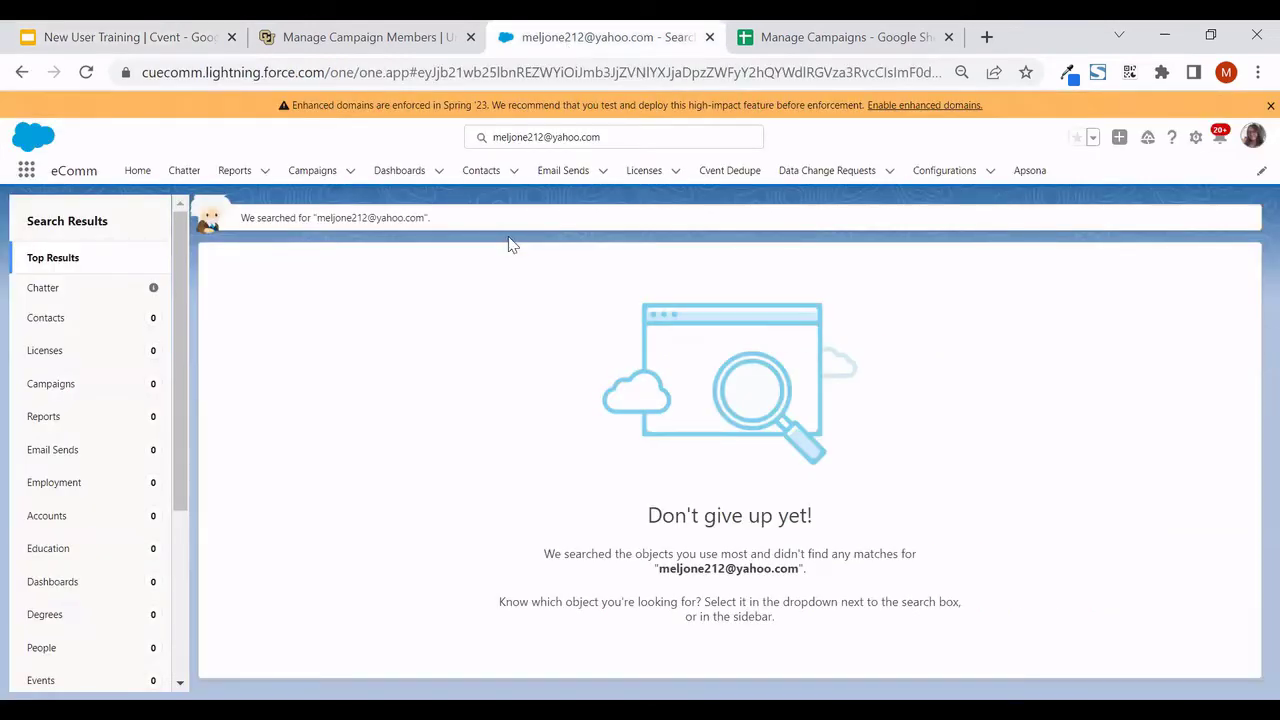
# On the wiki's campaign members page, expand Add New Contacts and paste the email into Email Address
pyautogui.click(373, 40)
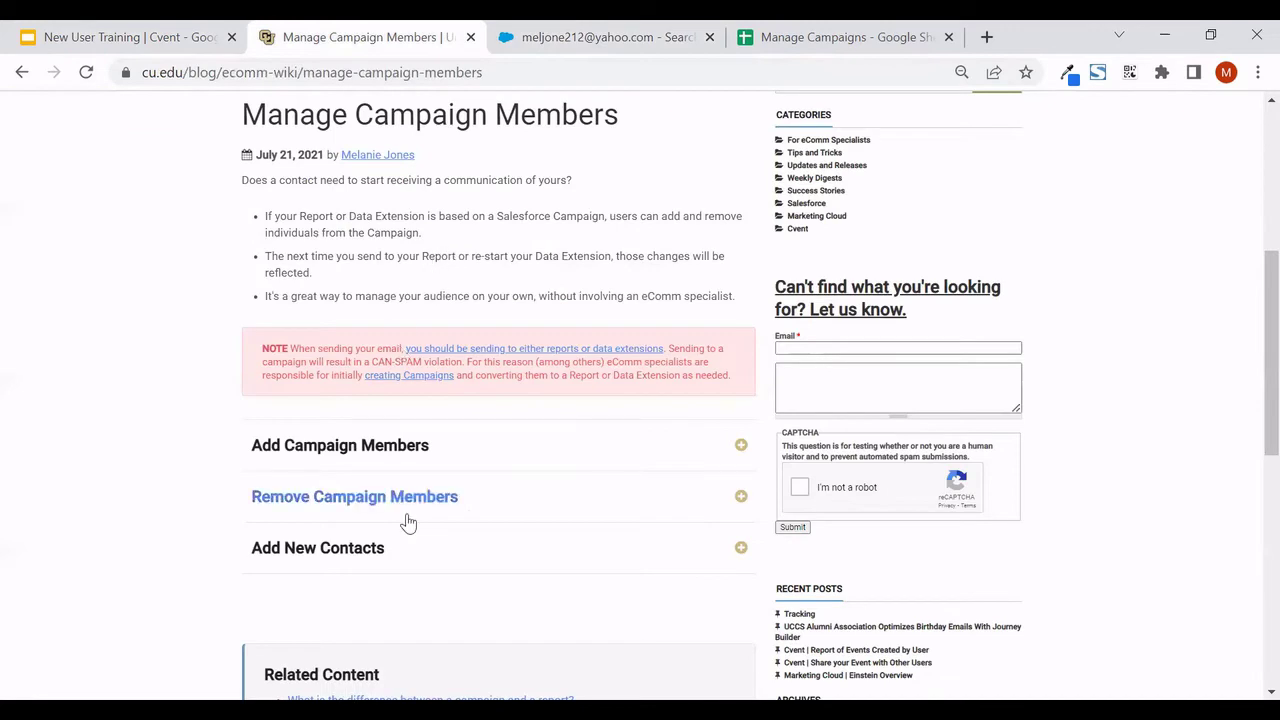
pyautogui.scroll(-1, 406, 555)
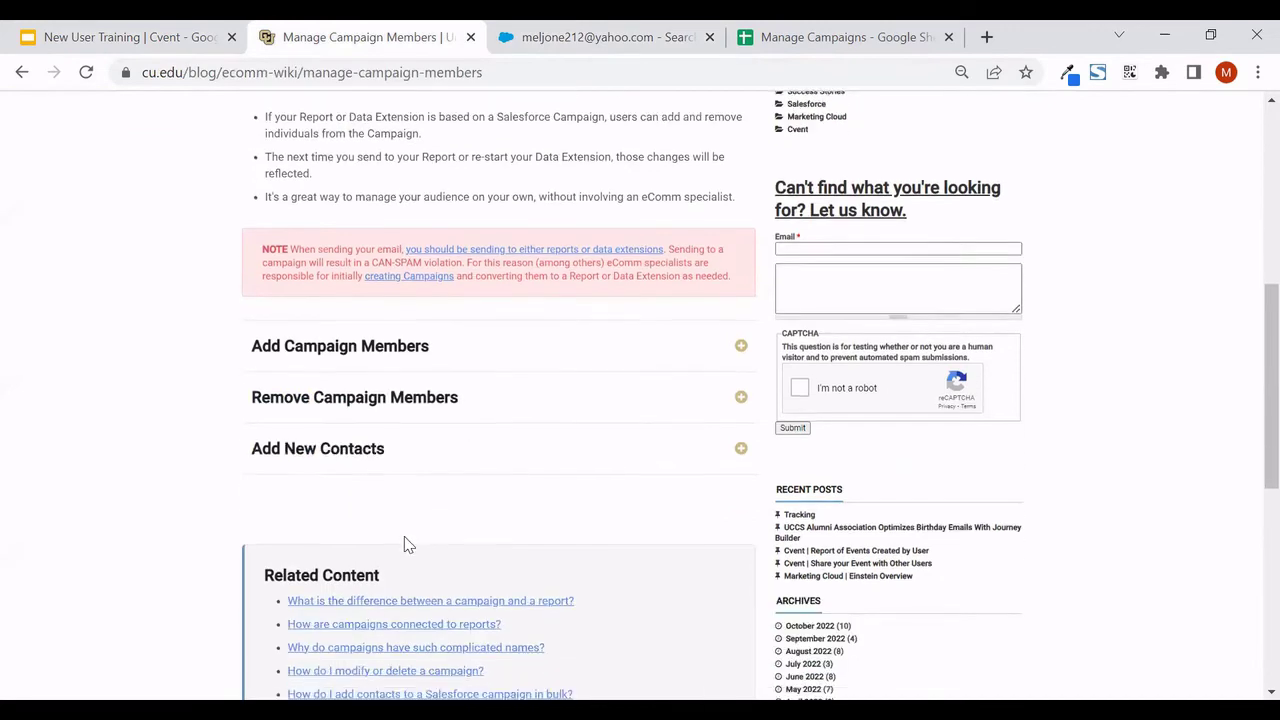
pyautogui.click(357, 459)
pyautogui.scroll(-2, 357, 459)
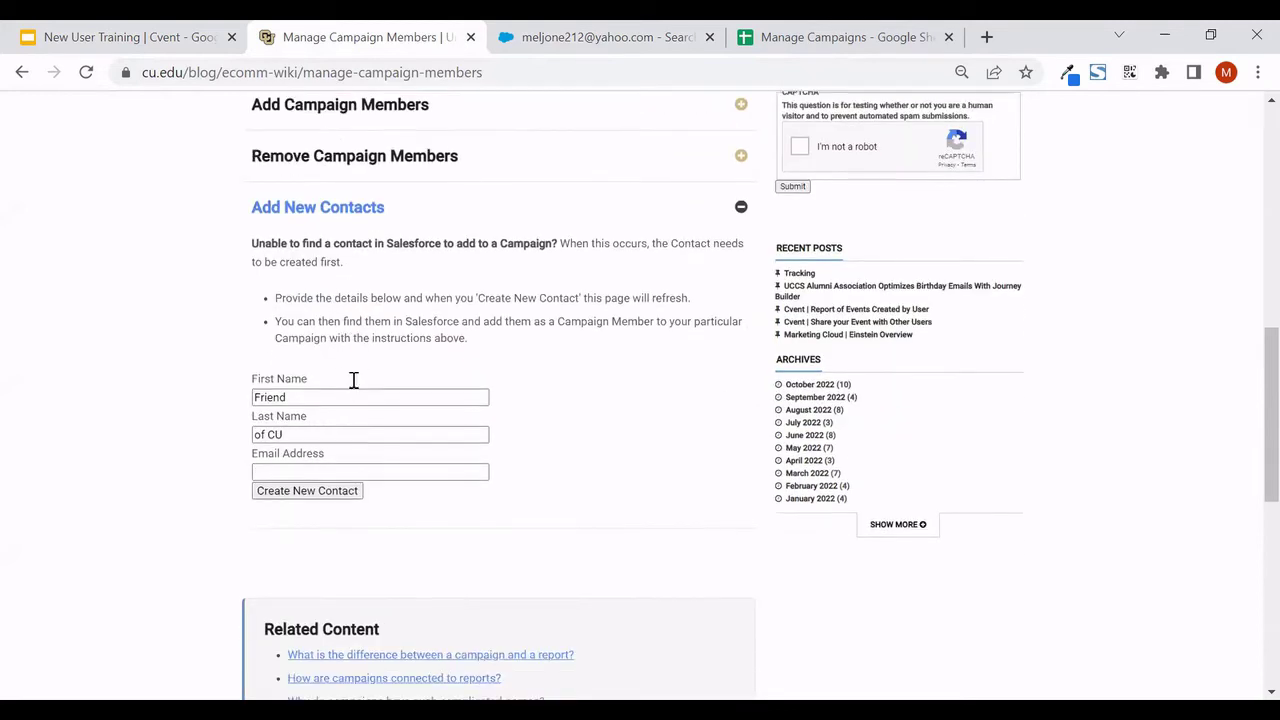
pyautogui.scroll(-1, 351, 378)
pyautogui.click(344, 410)
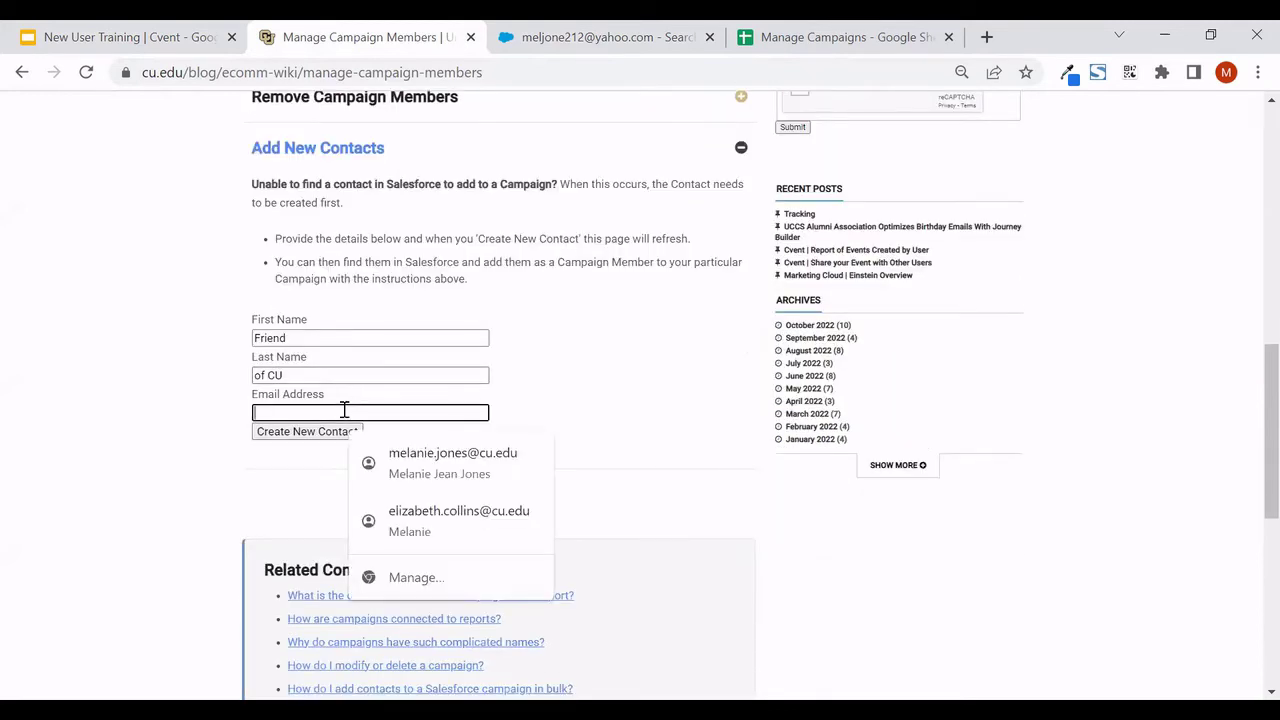
pyautogui.hotkey('ctrl', 'v')
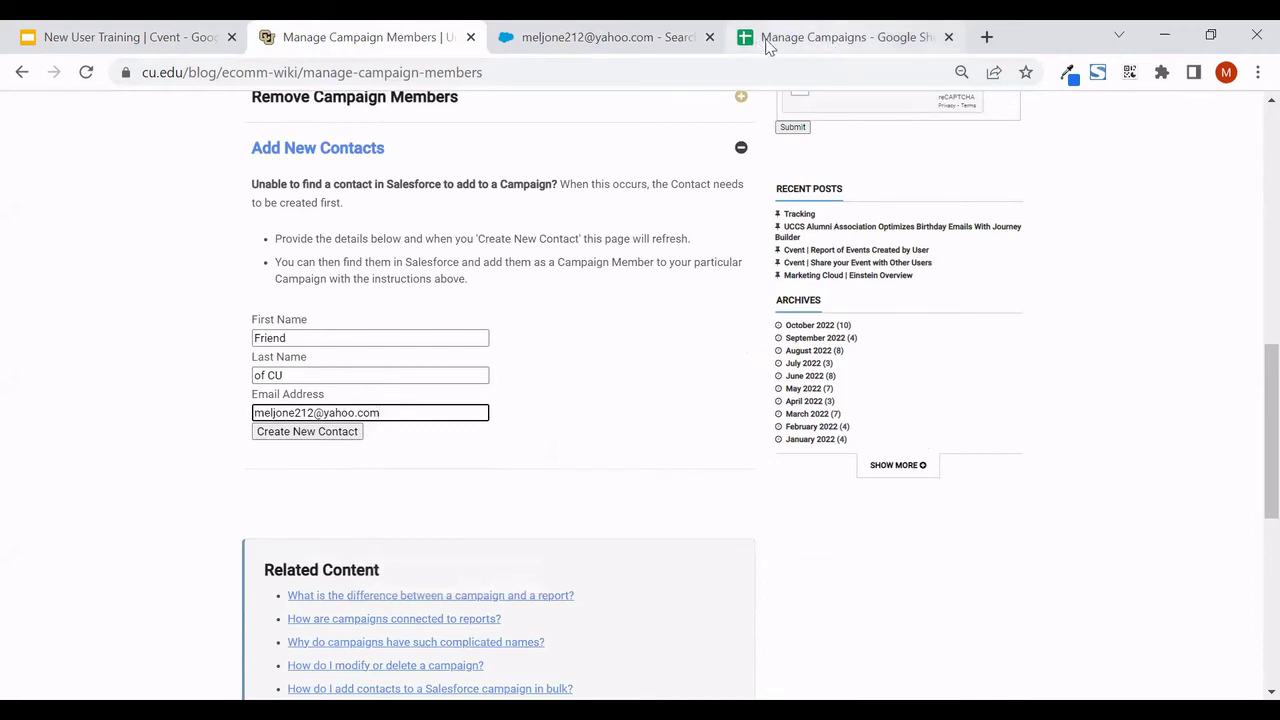
# Fill Last Name from cell B4 and enter the contact's first name, then submit Create New Contact
pyautogui.click(805, 37)
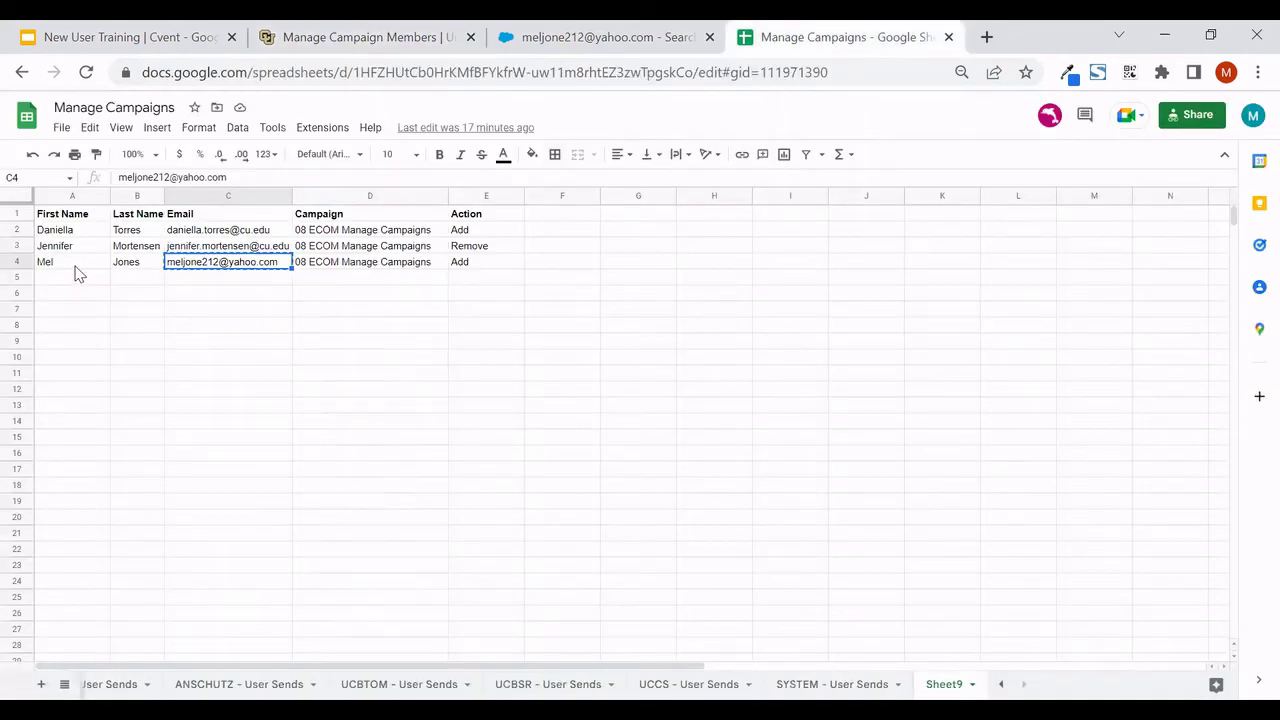
pyautogui.moveTo(78, 264); pyautogui.dragTo(125, 268)
pyautogui.click(118, 281)
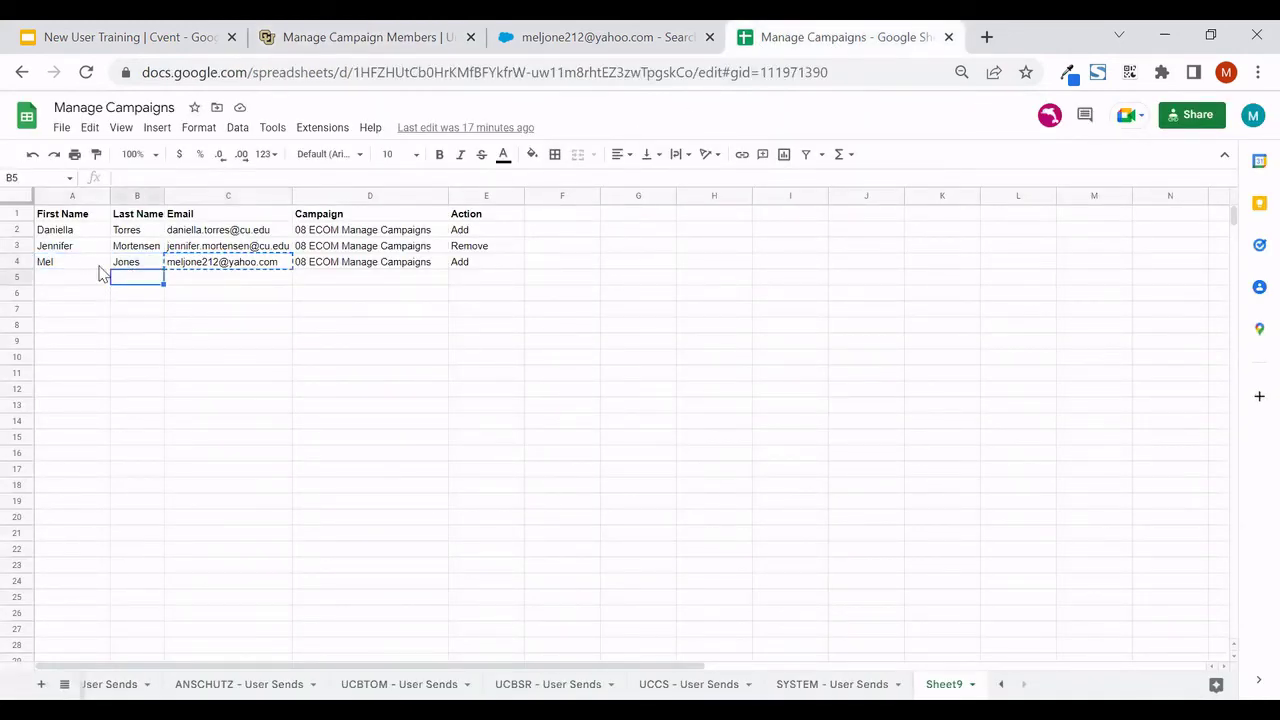
pyautogui.click(150, 263)
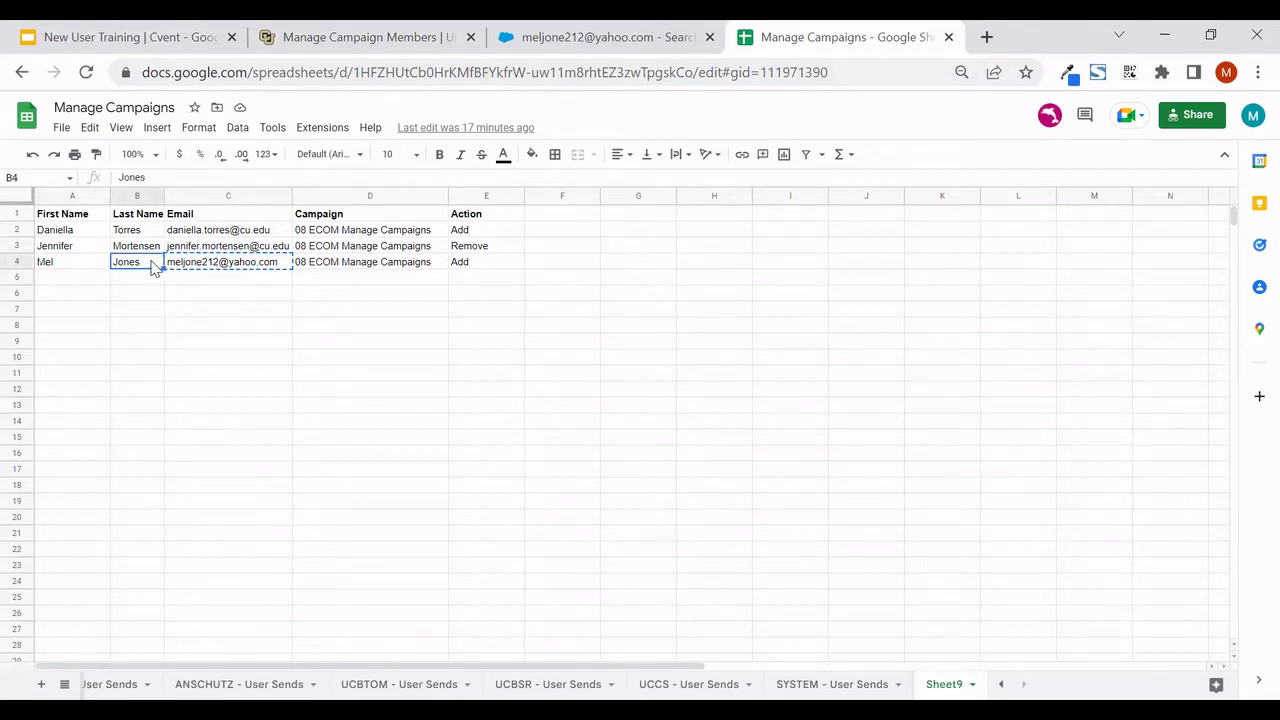
pyautogui.click(540, 38)
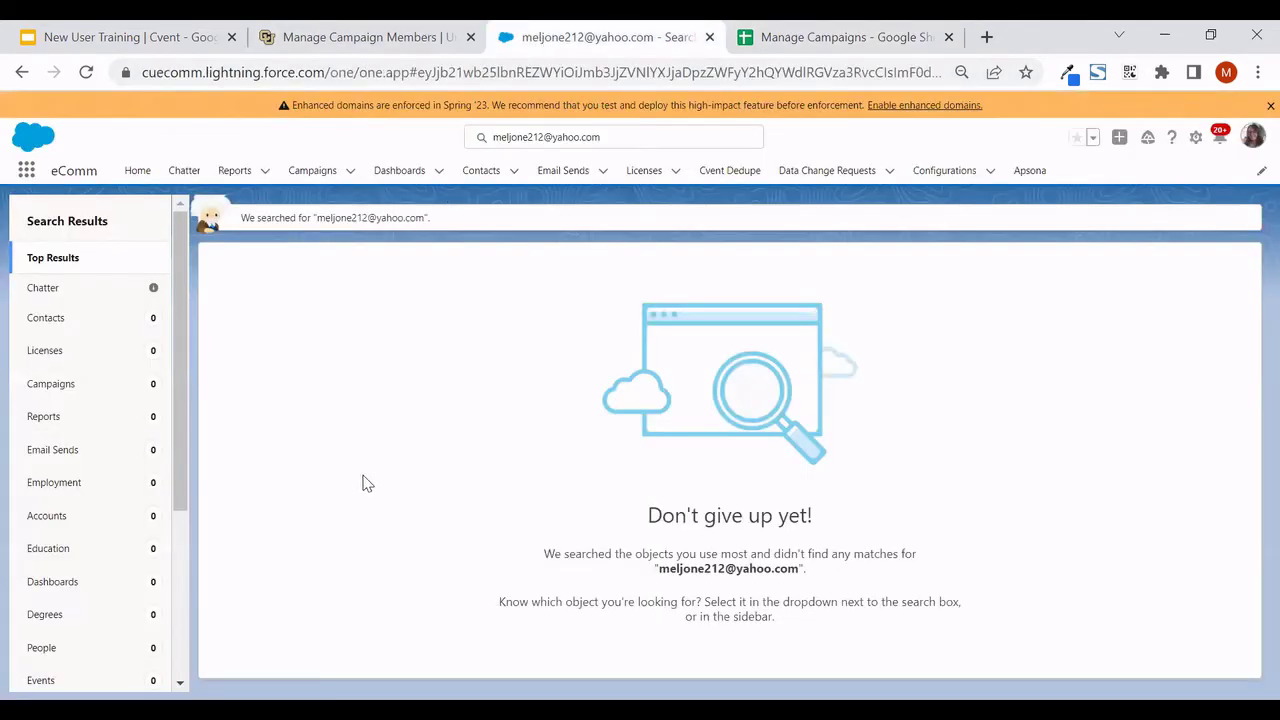
pyautogui.click(363, 36)
pyautogui.hotkey('ctrl', 'a')
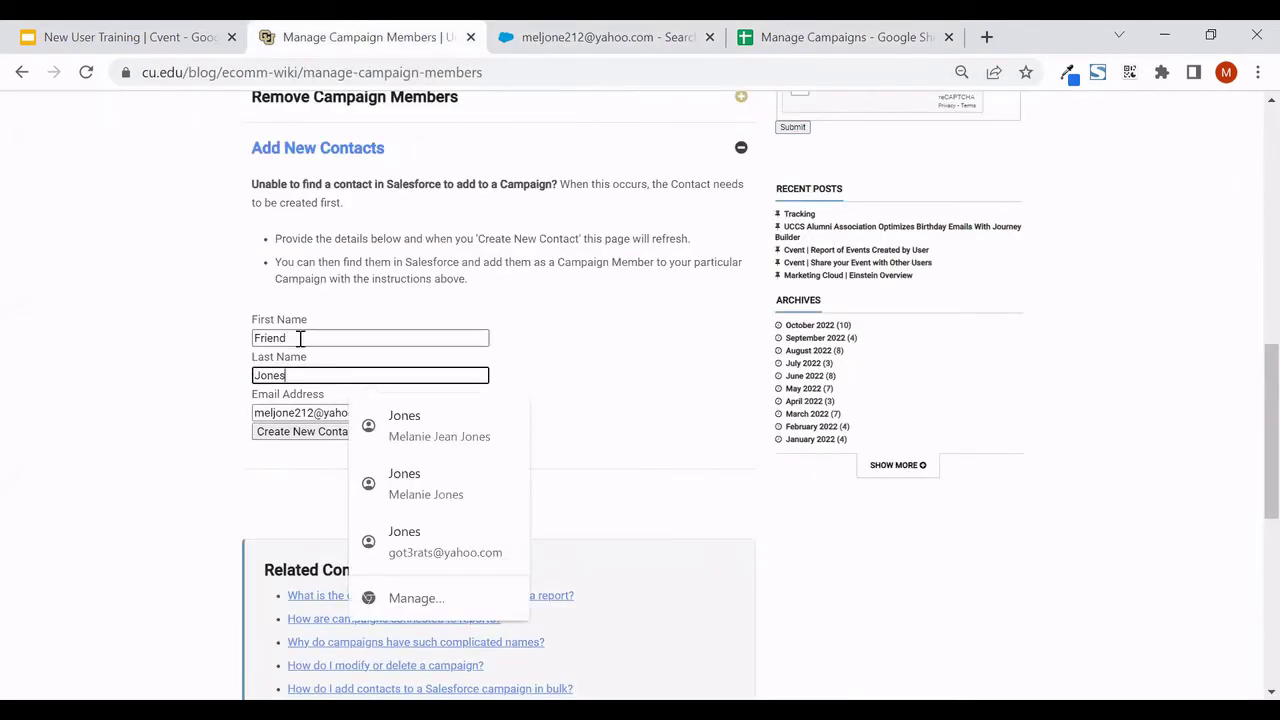
pyautogui.moveTo(300, 337); pyautogui.dragTo(250, 338)
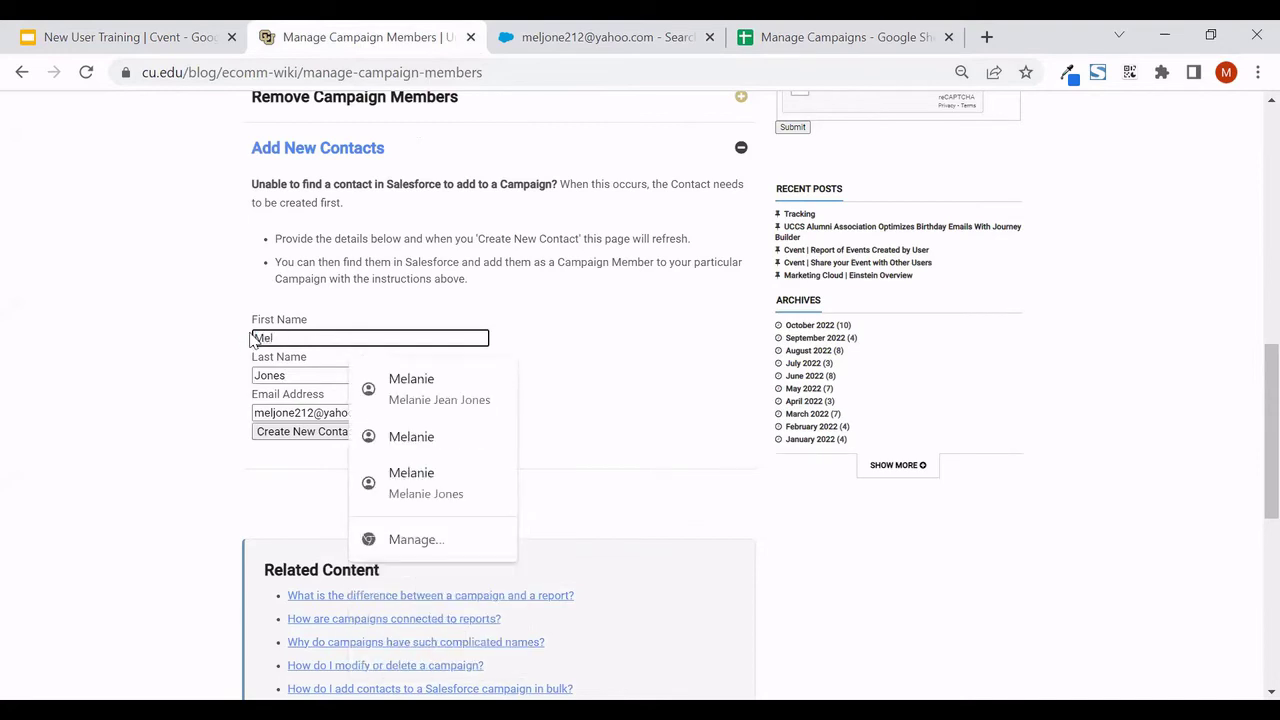
pyautogui.click(195, 323)
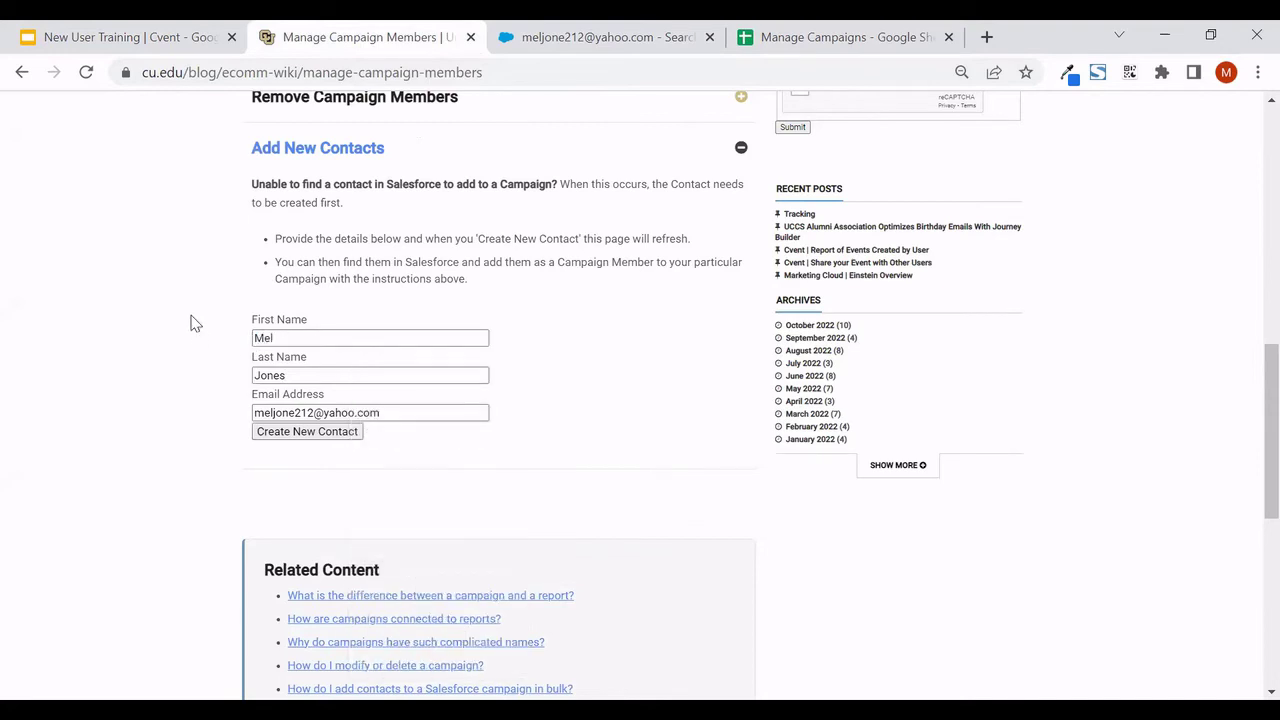
pyautogui.click(283, 437)
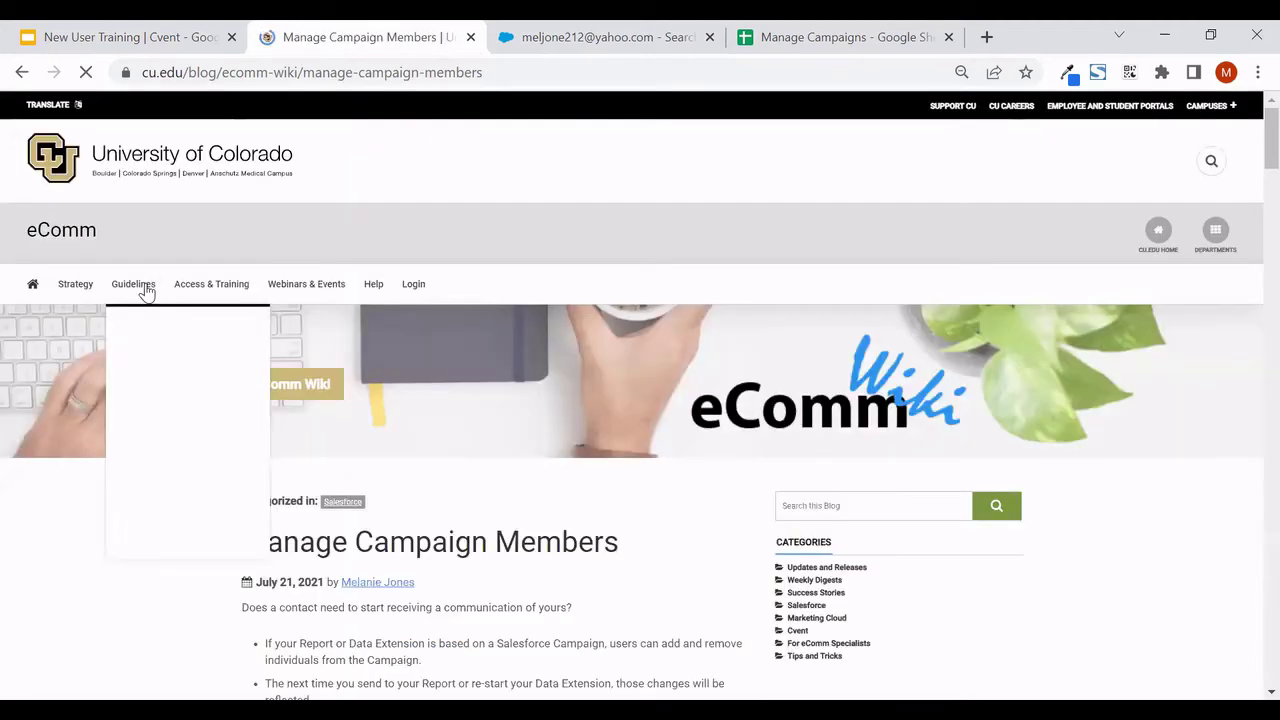
pyautogui.click(565, 37)
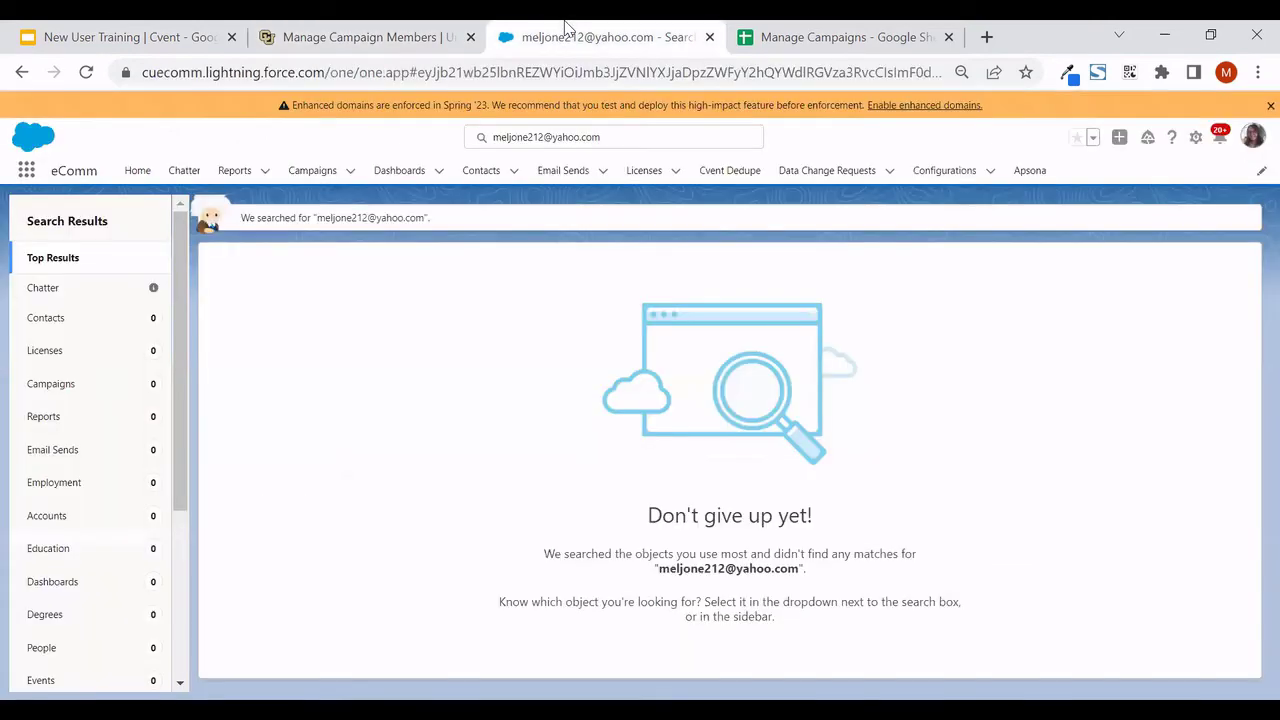
# Rerun the email search to find the new contact and check its Campaign History (08_OG_Create New Contacts)
pyautogui.click(612, 137)
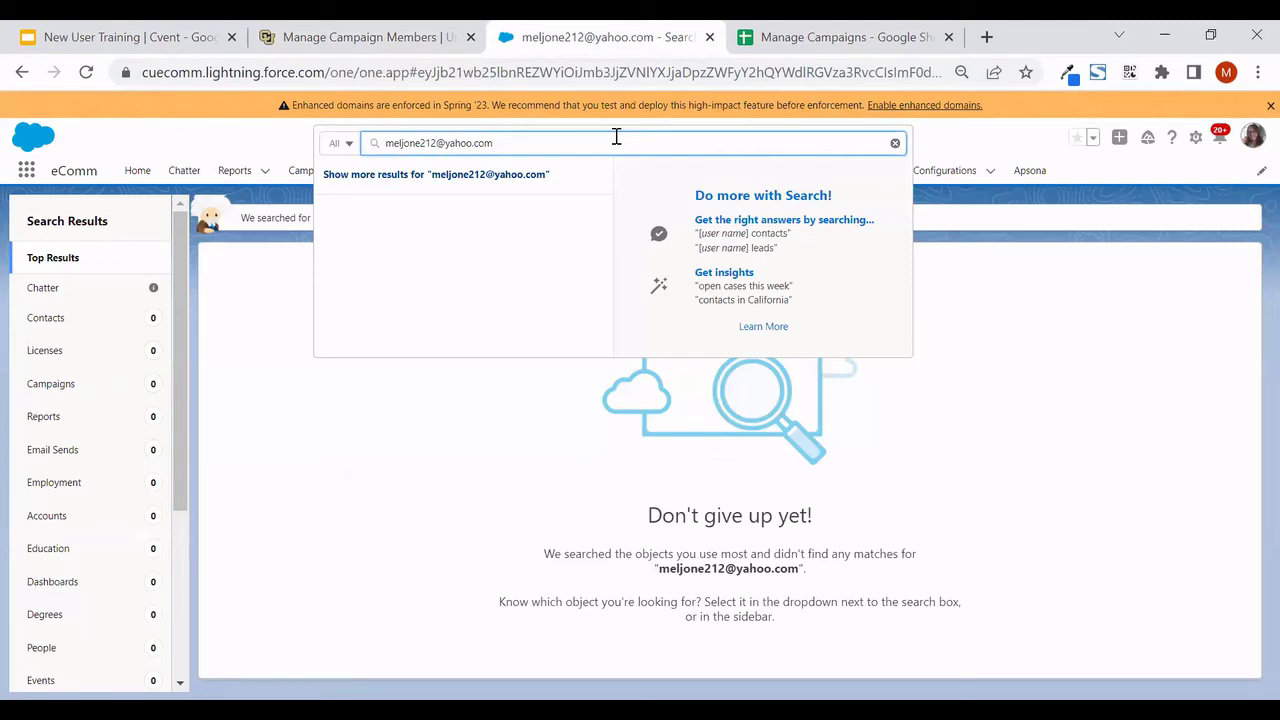
pyautogui.press('Return')
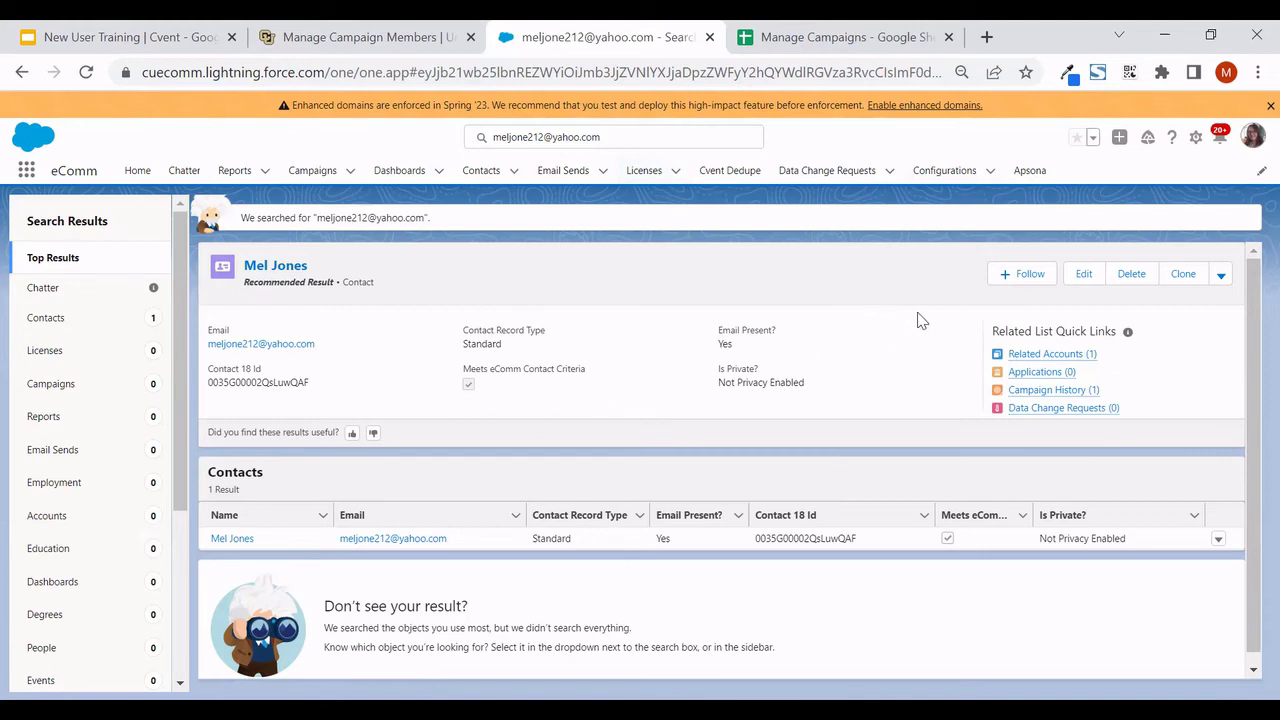
pyautogui.moveTo(1034, 395)
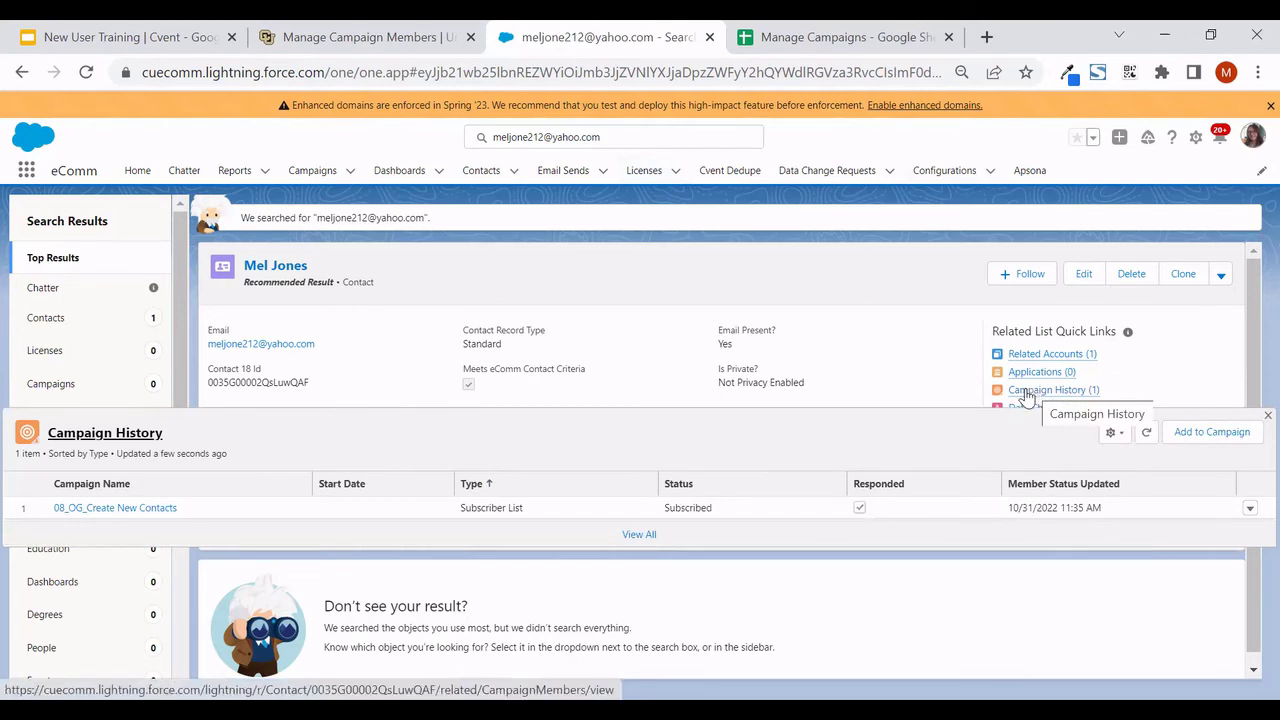
# Add the new contact to the 08 ECOM Manage Campaigns campaign and save the member
pyautogui.click(1200, 445)
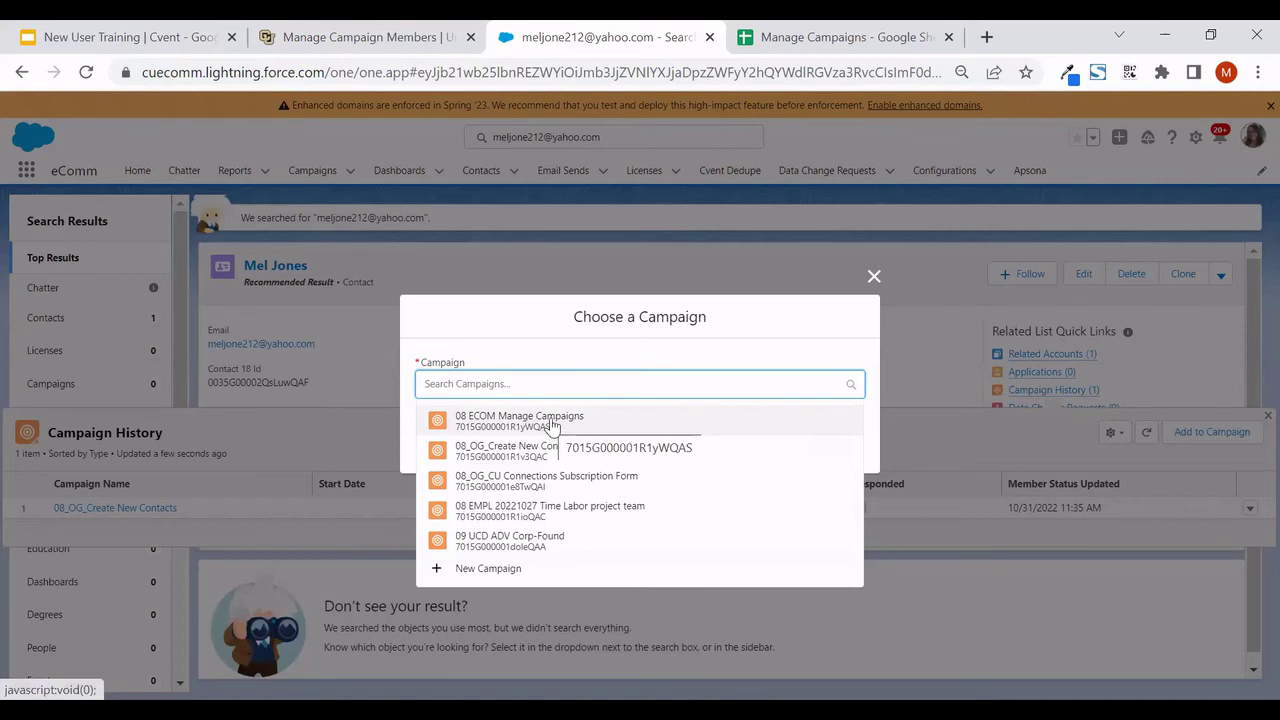
pyautogui.click(546, 420)
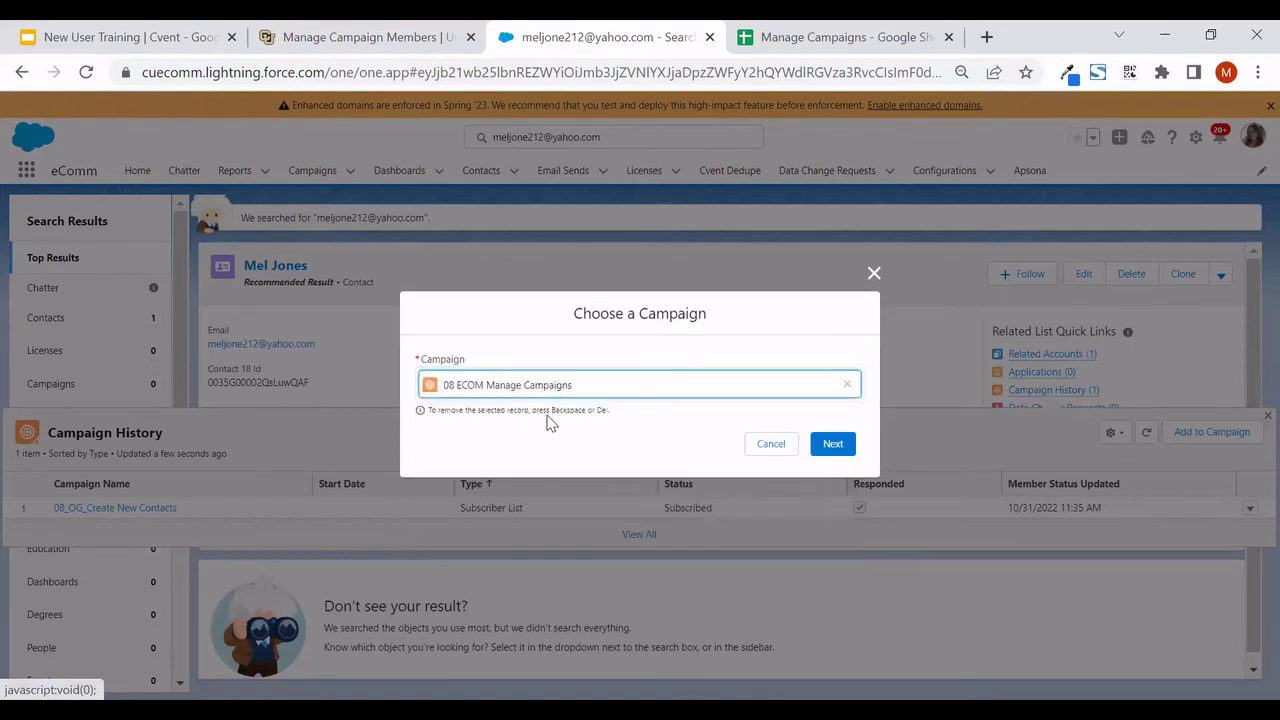
pyautogui.click(828, 450)
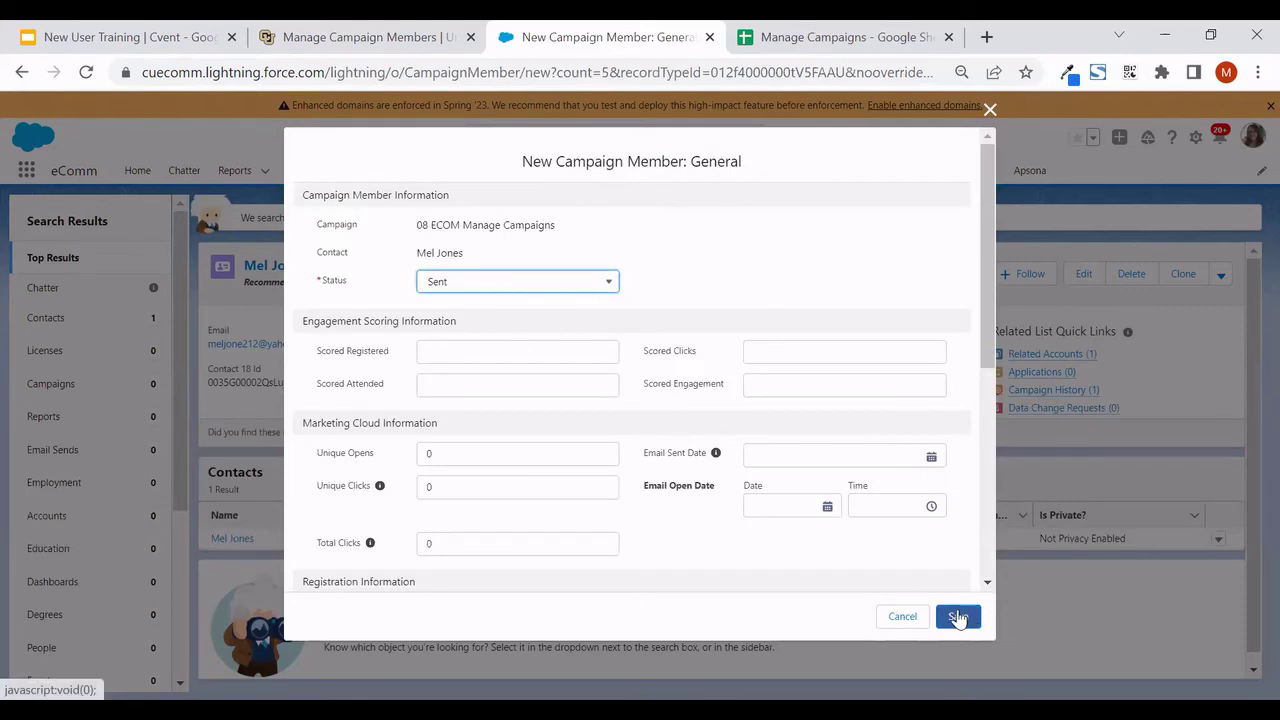
pyautogui.click(957, 617)
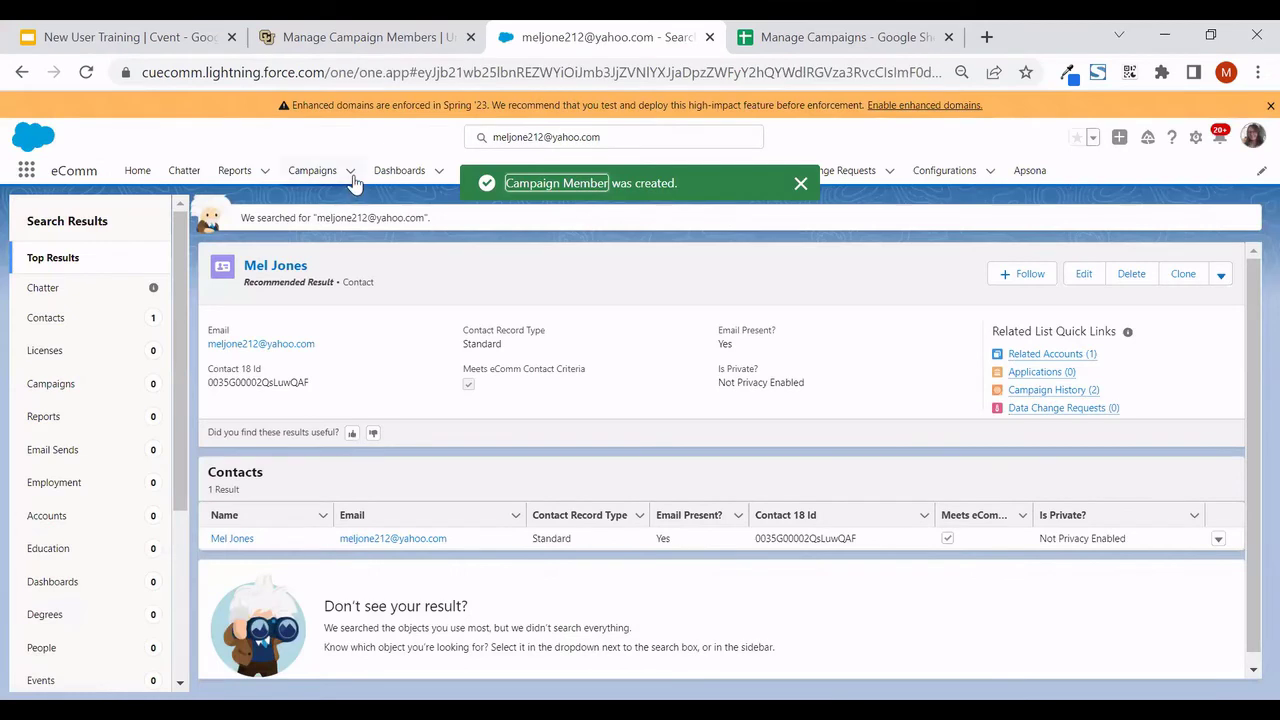
# Open 08 ECOM Manage Campaigns and confirm its Related tab lists two members
pyautogui.click(349, 172)
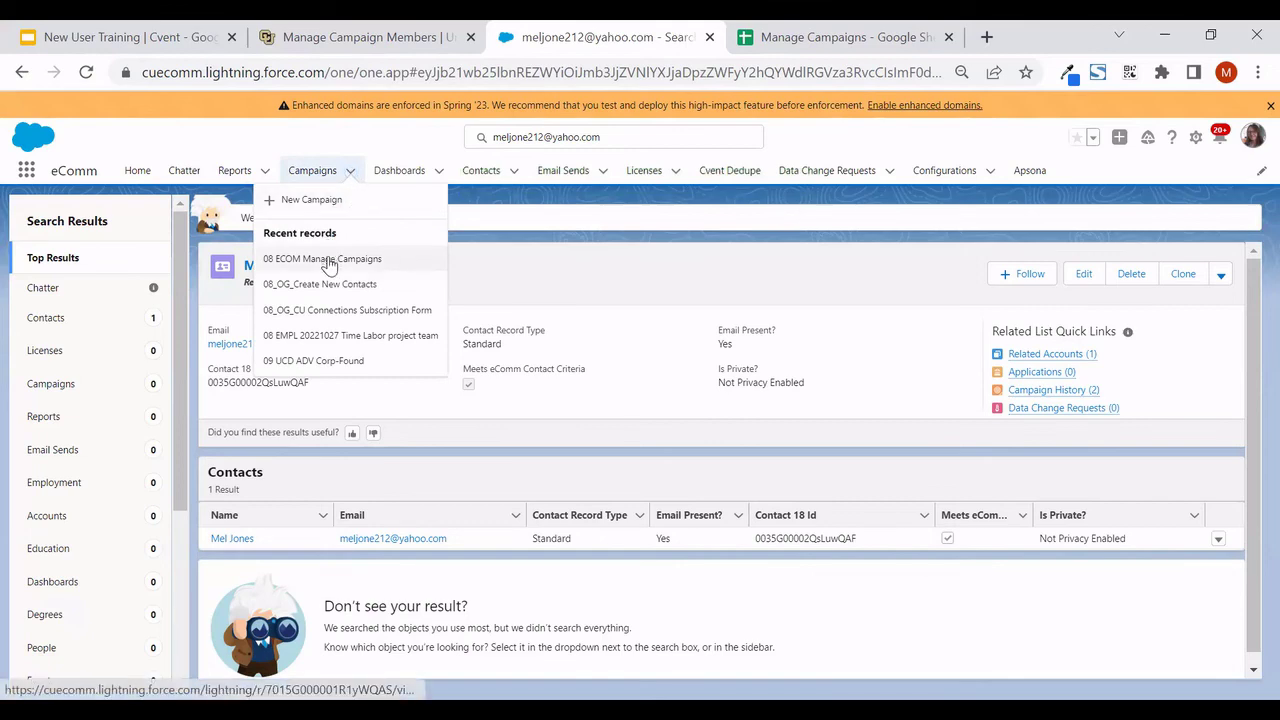
pyautogui.click(330, 260)
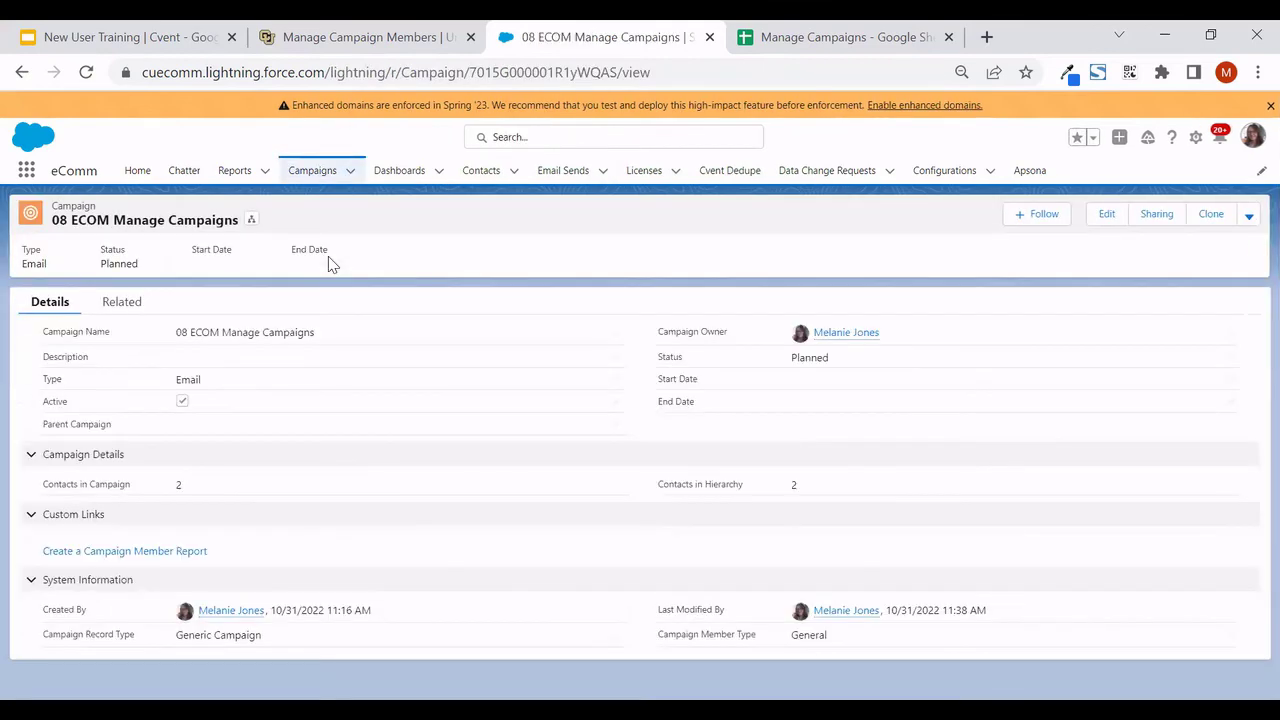
pyautogui.click(116, 303)
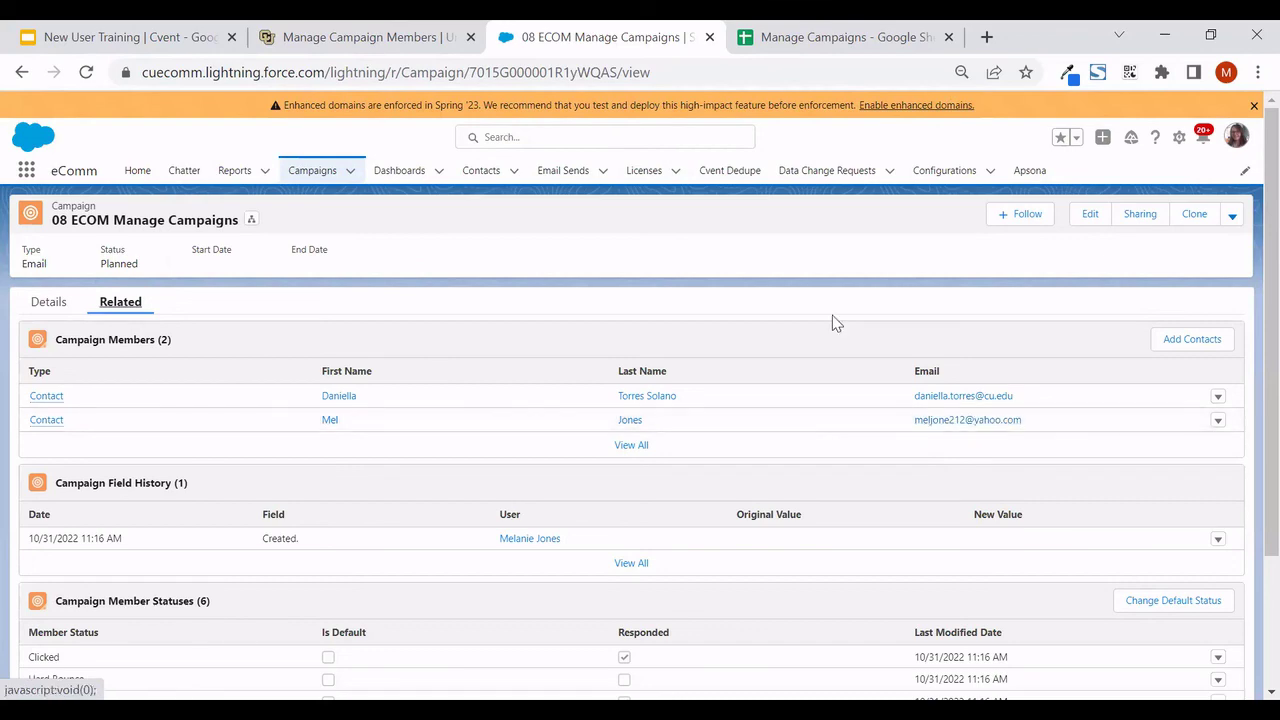
pyautogui.hotkey('ctrl', 'shift', 'Tab')
pyautogui.scroll(-2, 120, 558)
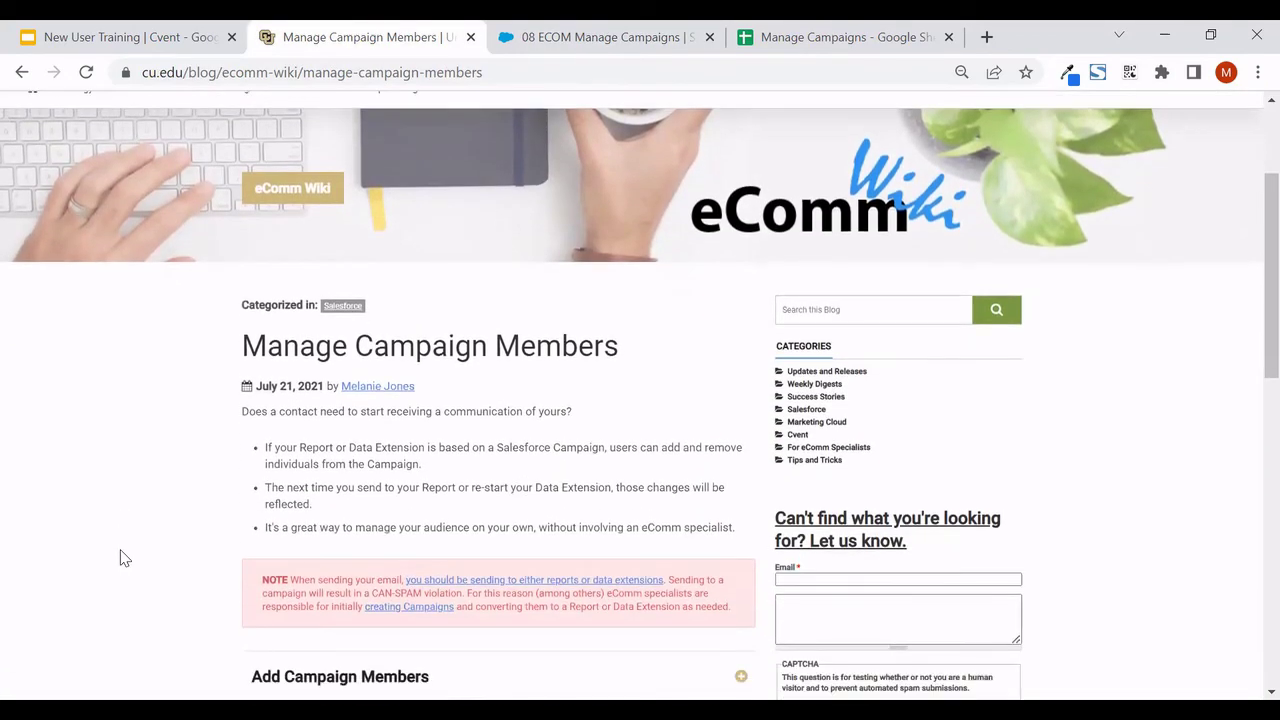
# Expand the wiki's Add Campaign Members, Global Search and Remove Campaign Members instructions
pyautogui.scroll(-1, 120, 558)
pyautogui.scroll(-2, 128, 536)
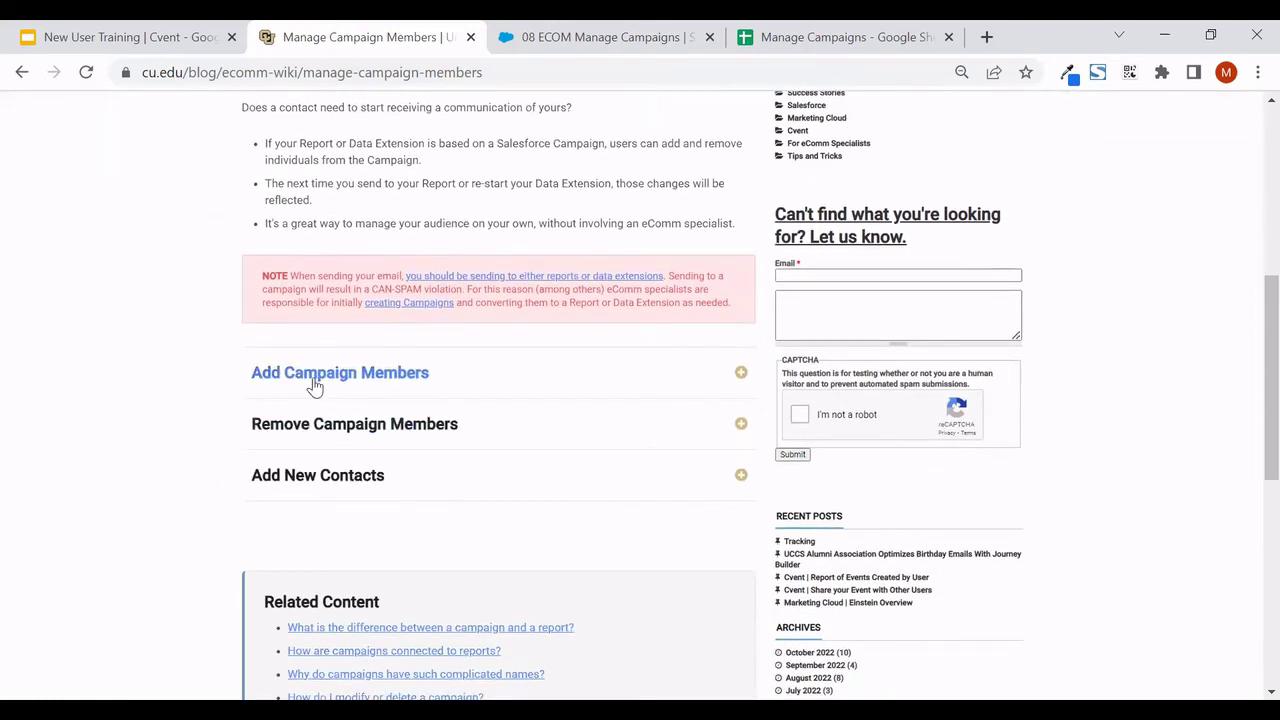
pyautogui.click(313, 385)
pyautogui.scroll(-1, 314, 377)
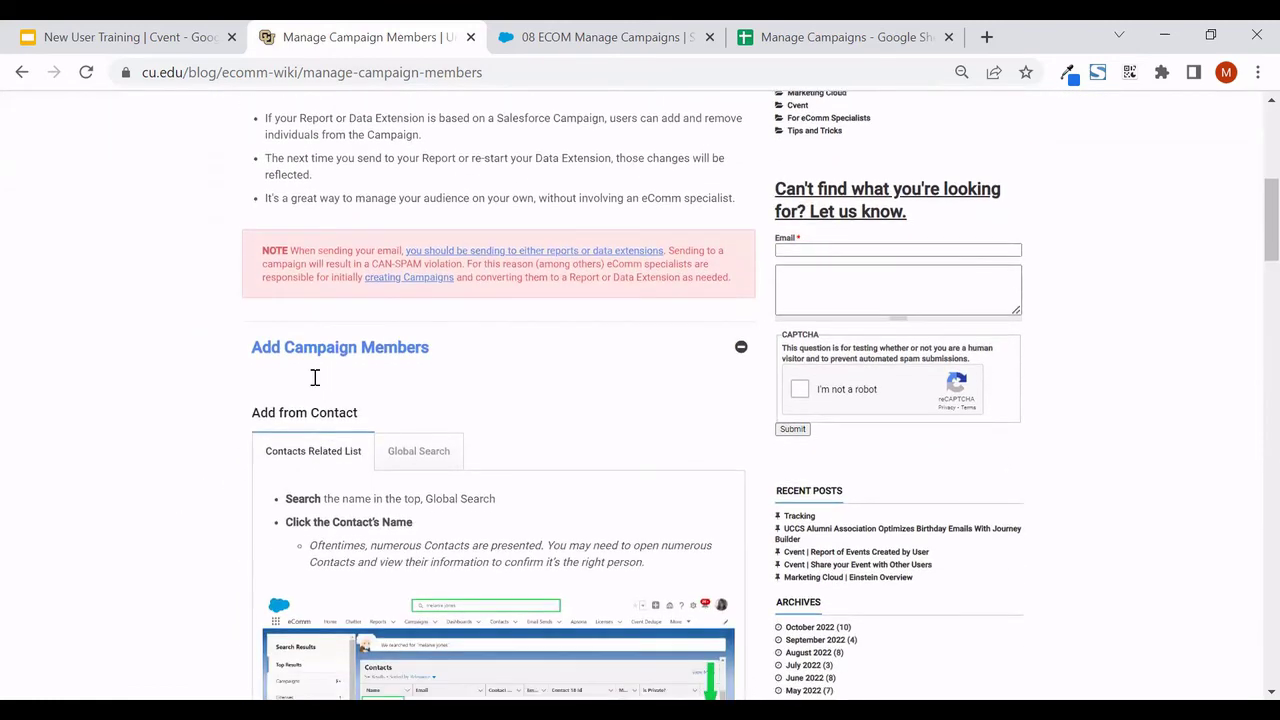
pyautogui.scroll(-2, 314, 377)
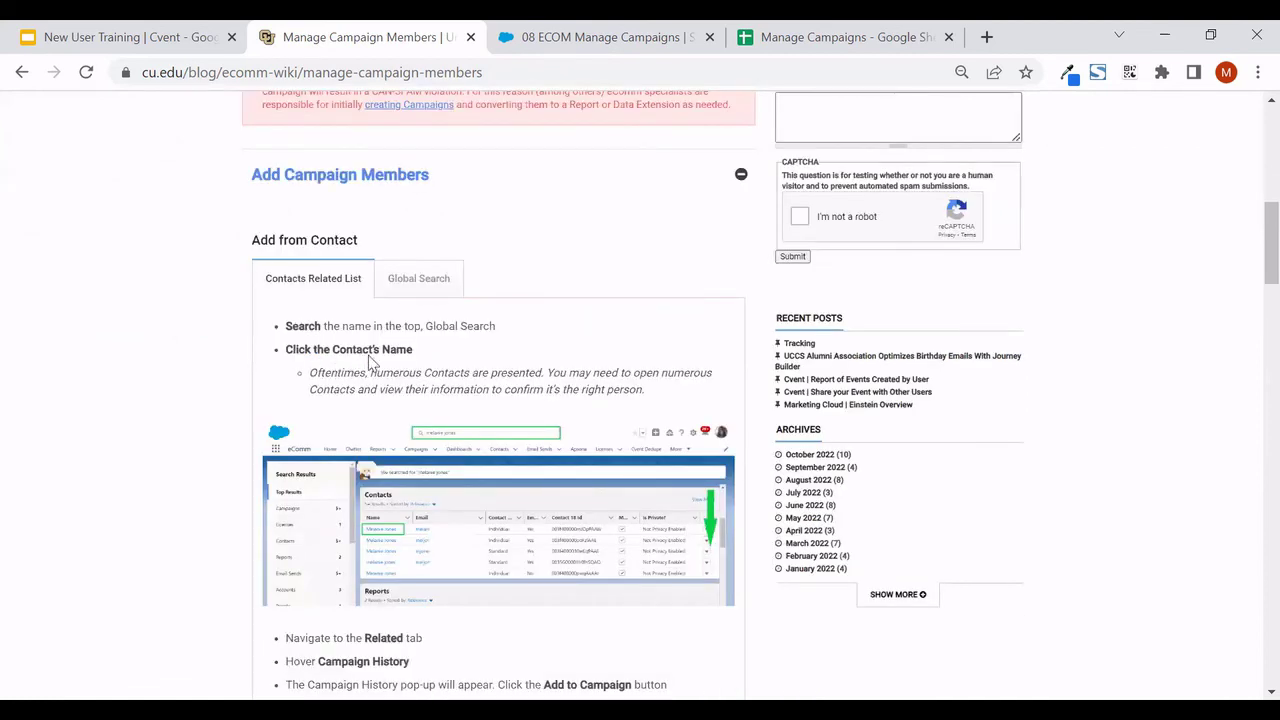
pyautogui.click(414, 288)
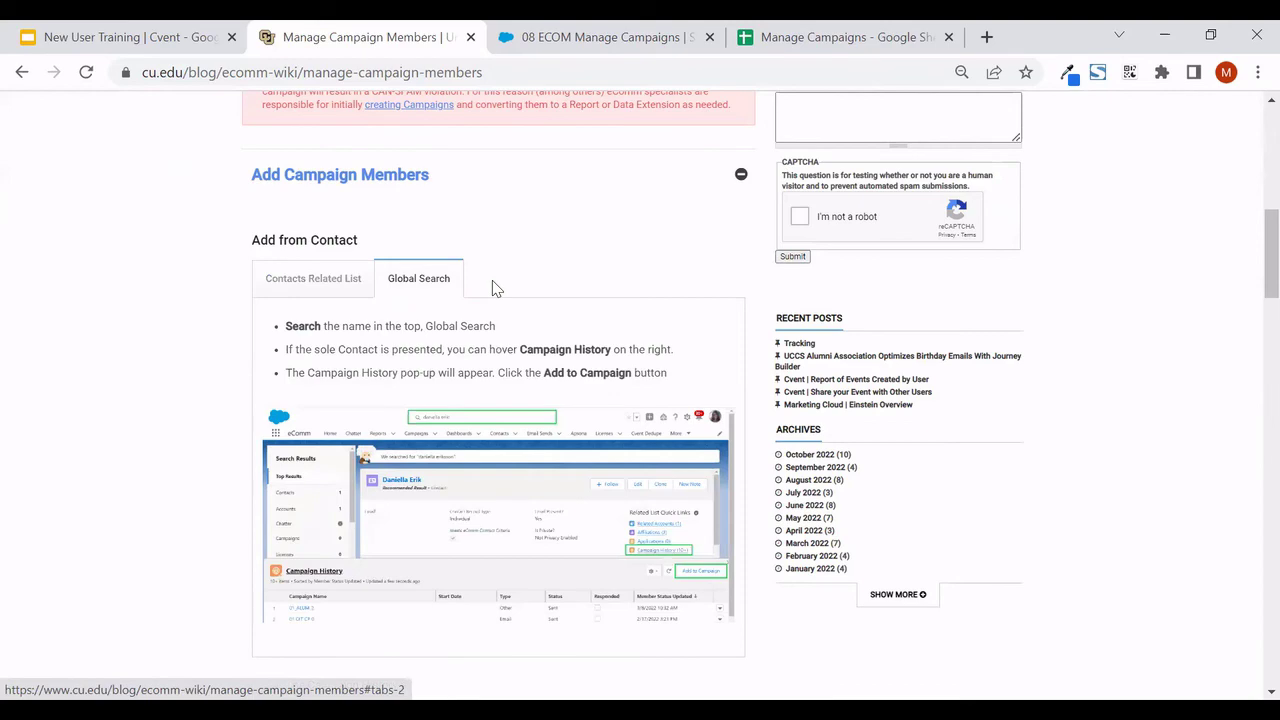
pyautogui.scroll(-10, 492, 288)
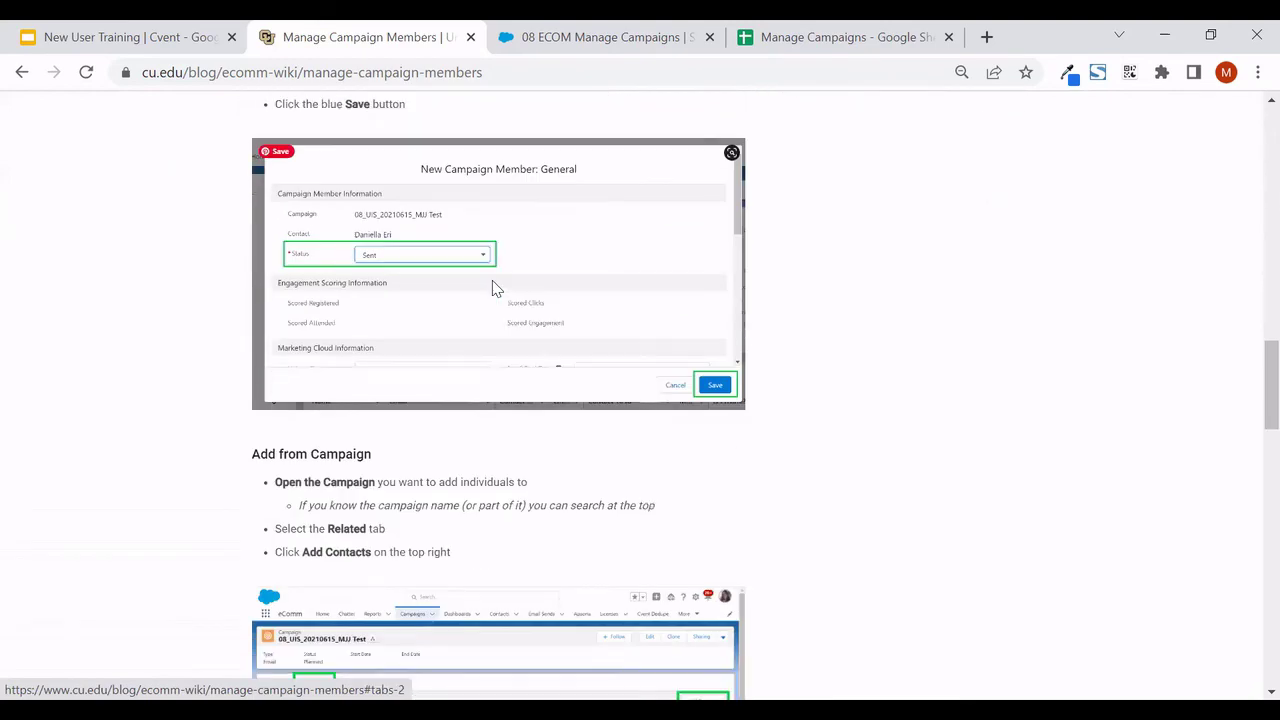
pyautogui.scroll(-10, 492, 288)
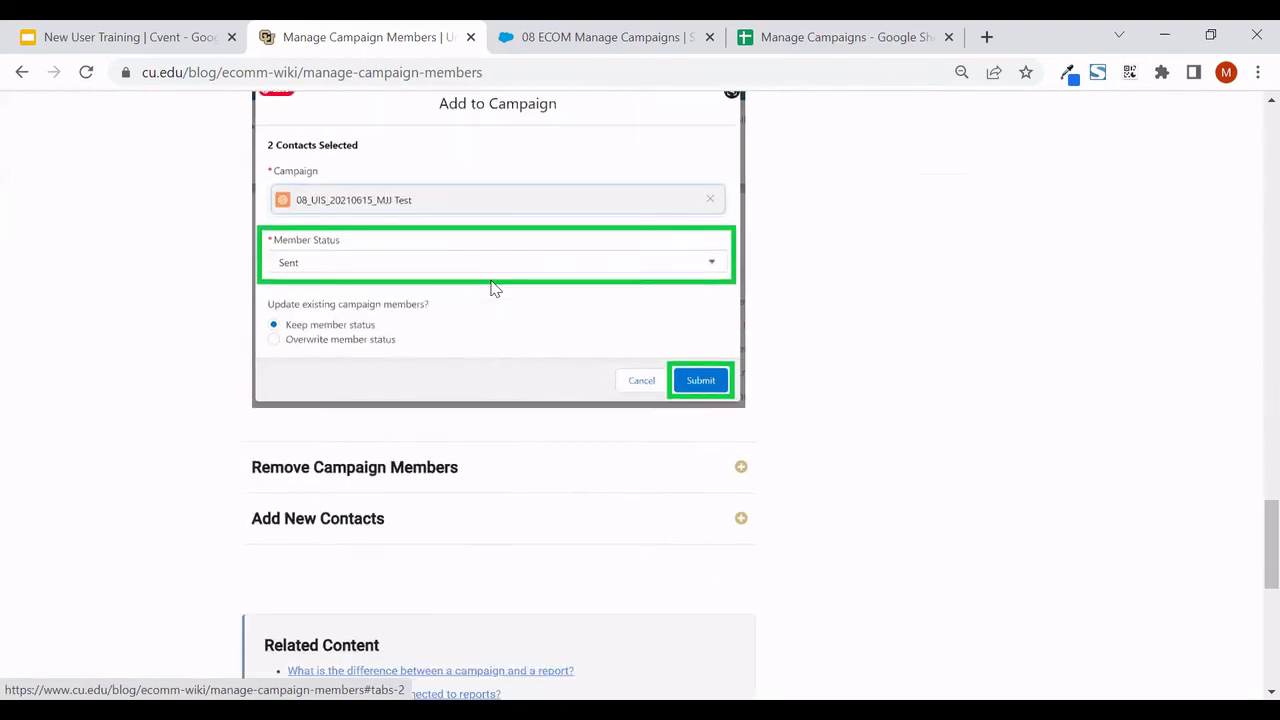
pyautogui.click(365, 462)
pyautogui.scroll(-3, 370, 446)
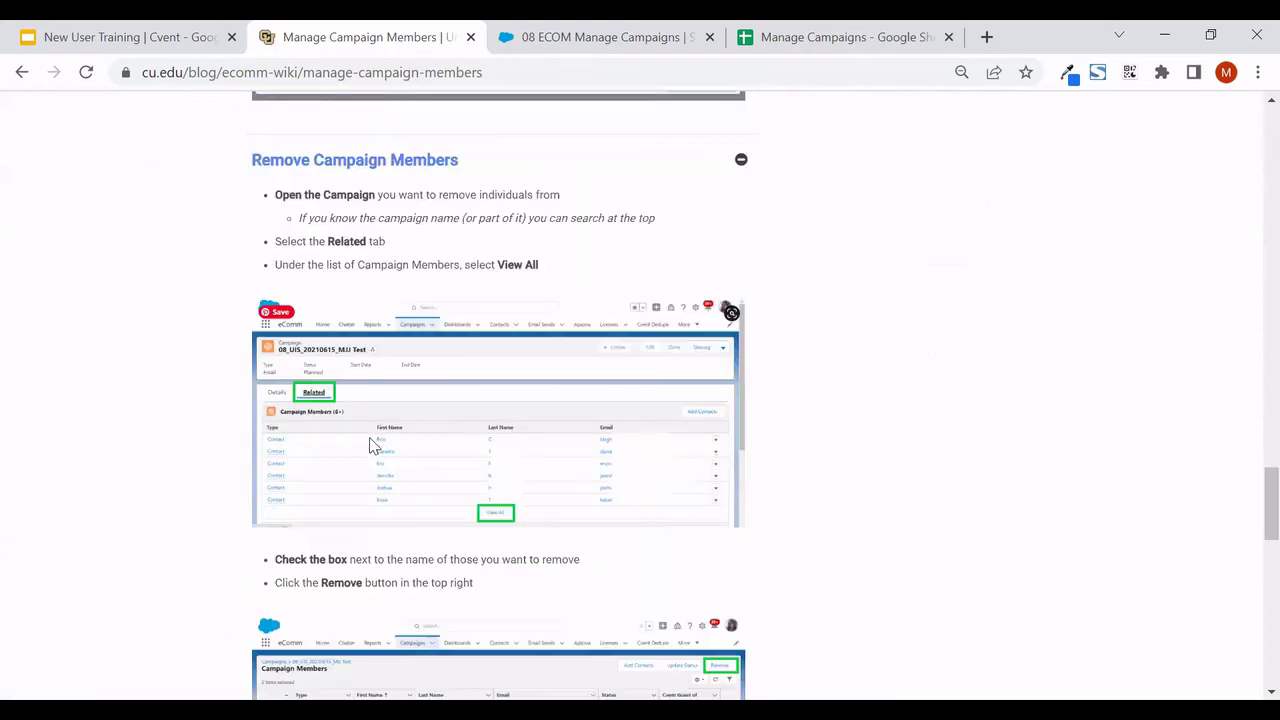
pyautogui.scroll(-5, 370, 446)
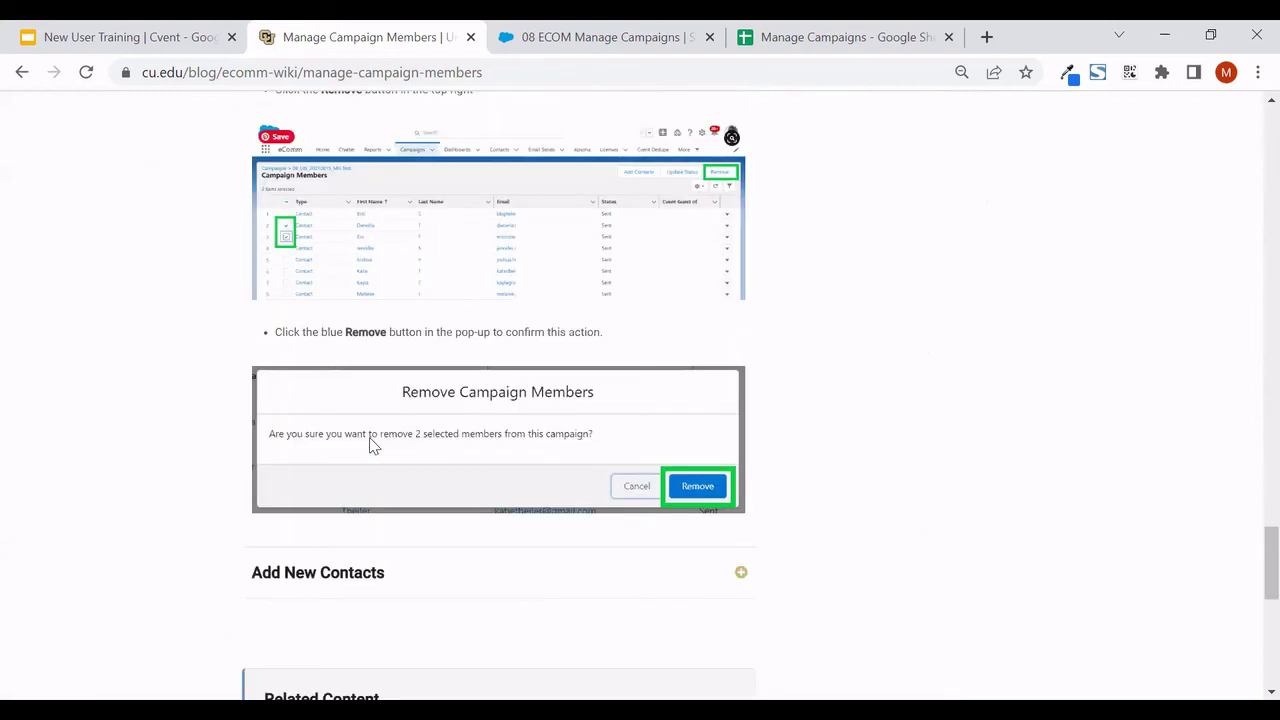
pyautogui.hotkey('ctrl', '1')
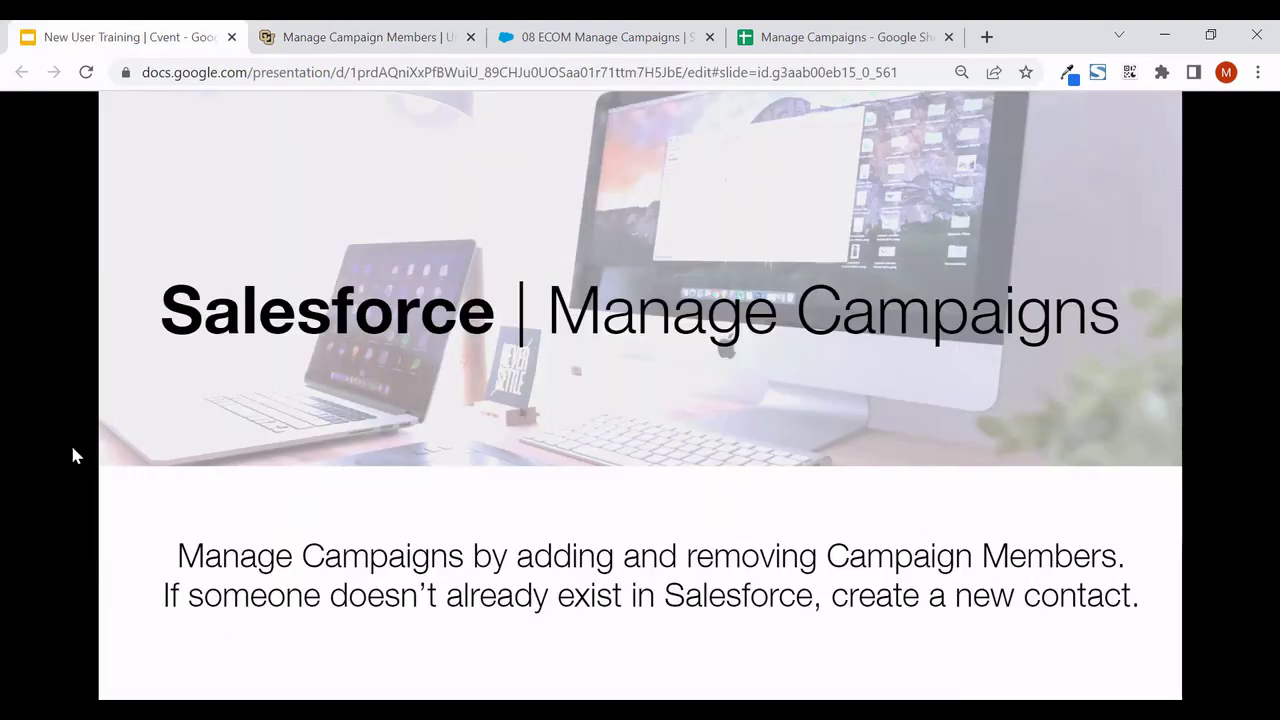